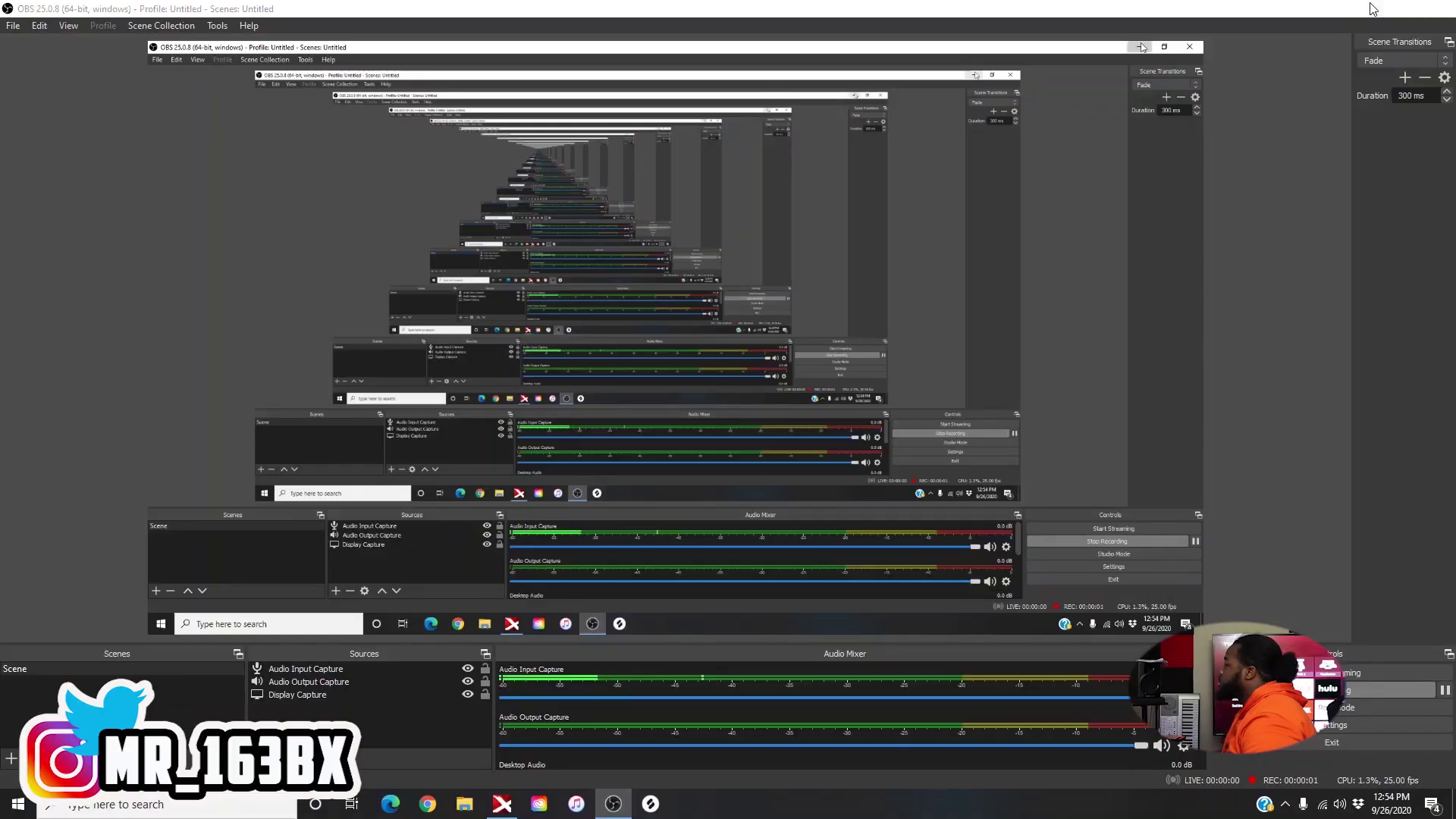
Switch to Mixcraft and open the Last Time project from its folder inside the Projects folder.
left_click(1369, 10)
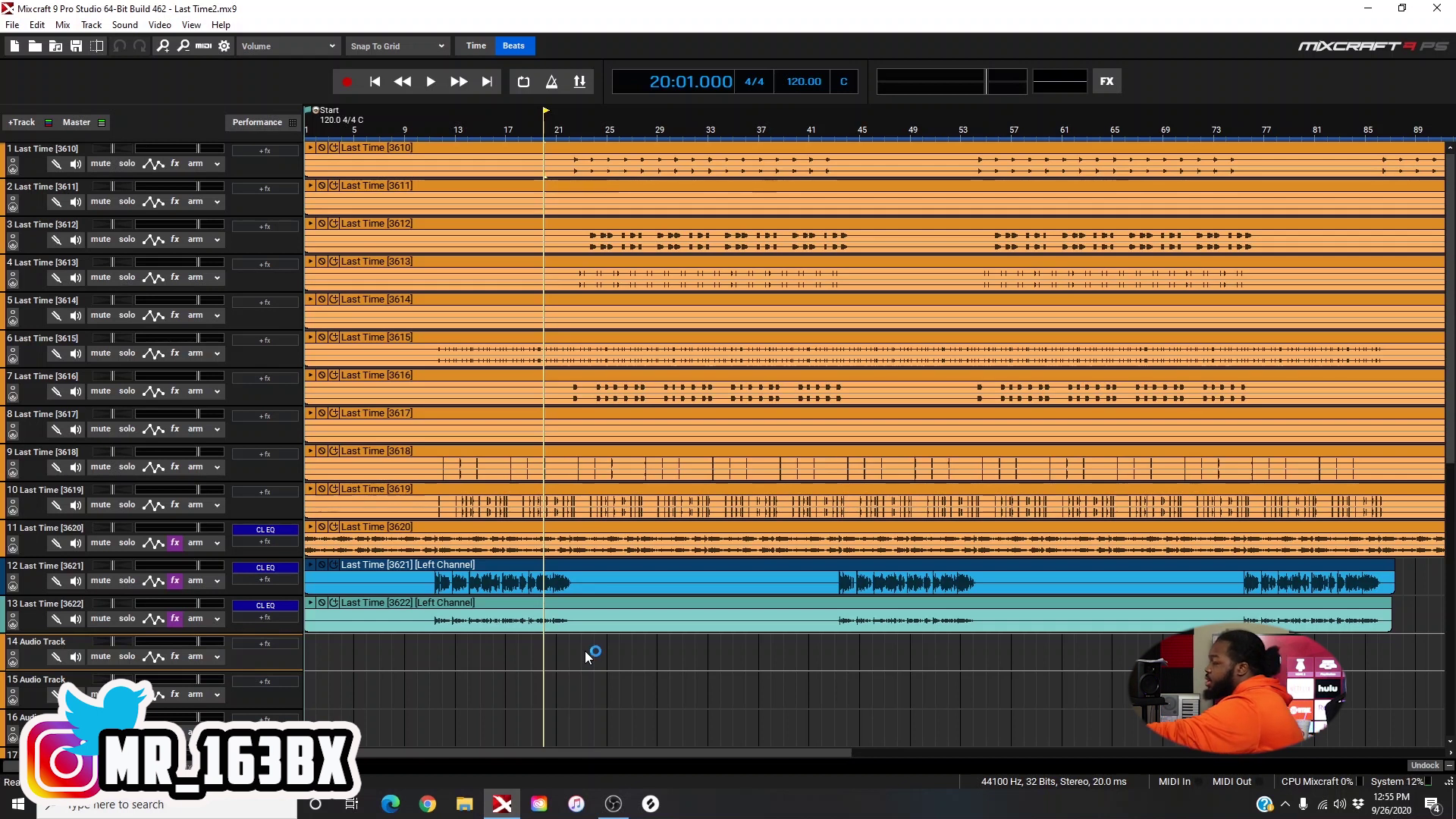
left_click(13, 24)
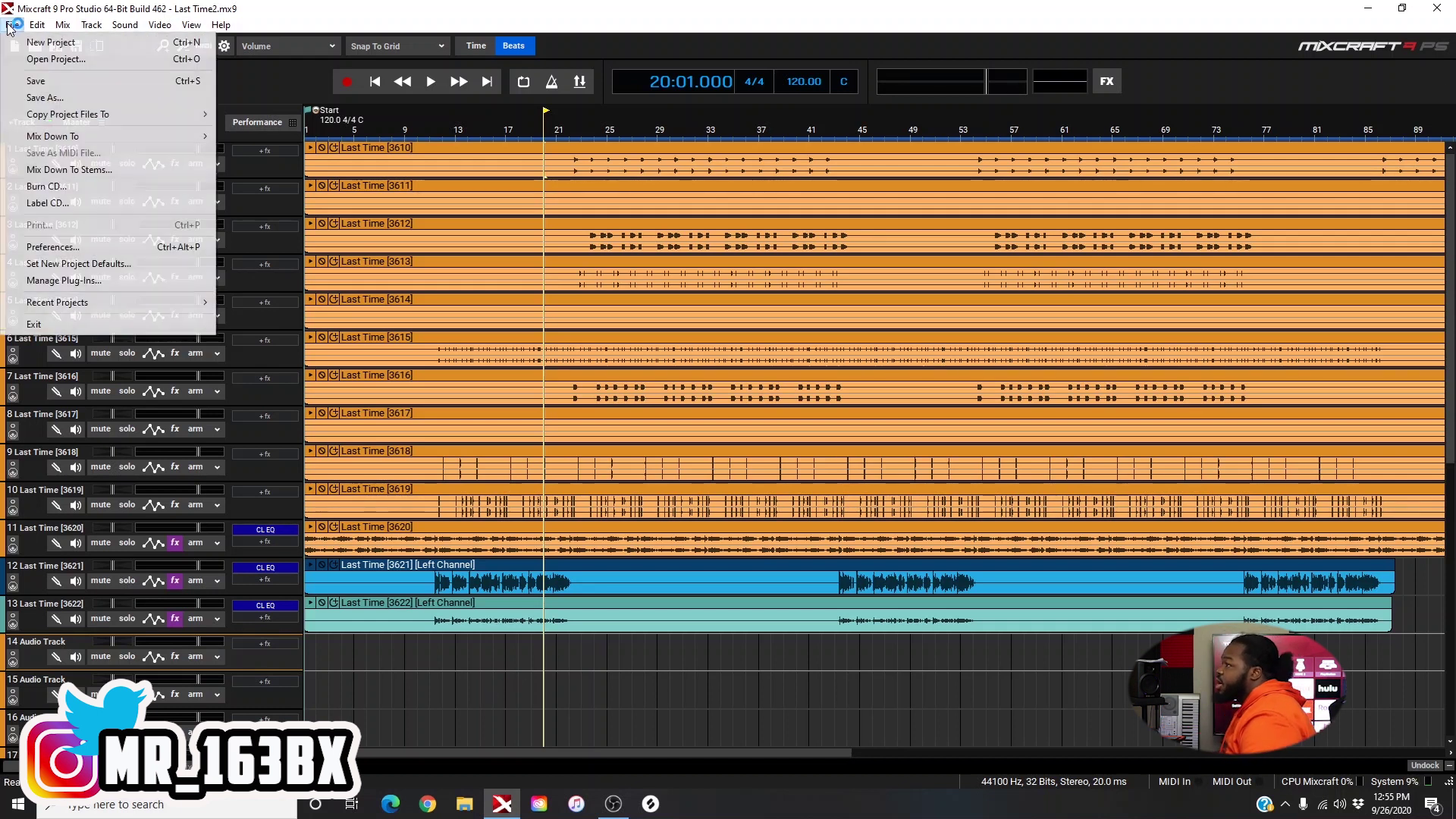
mouse_move(202, 308)
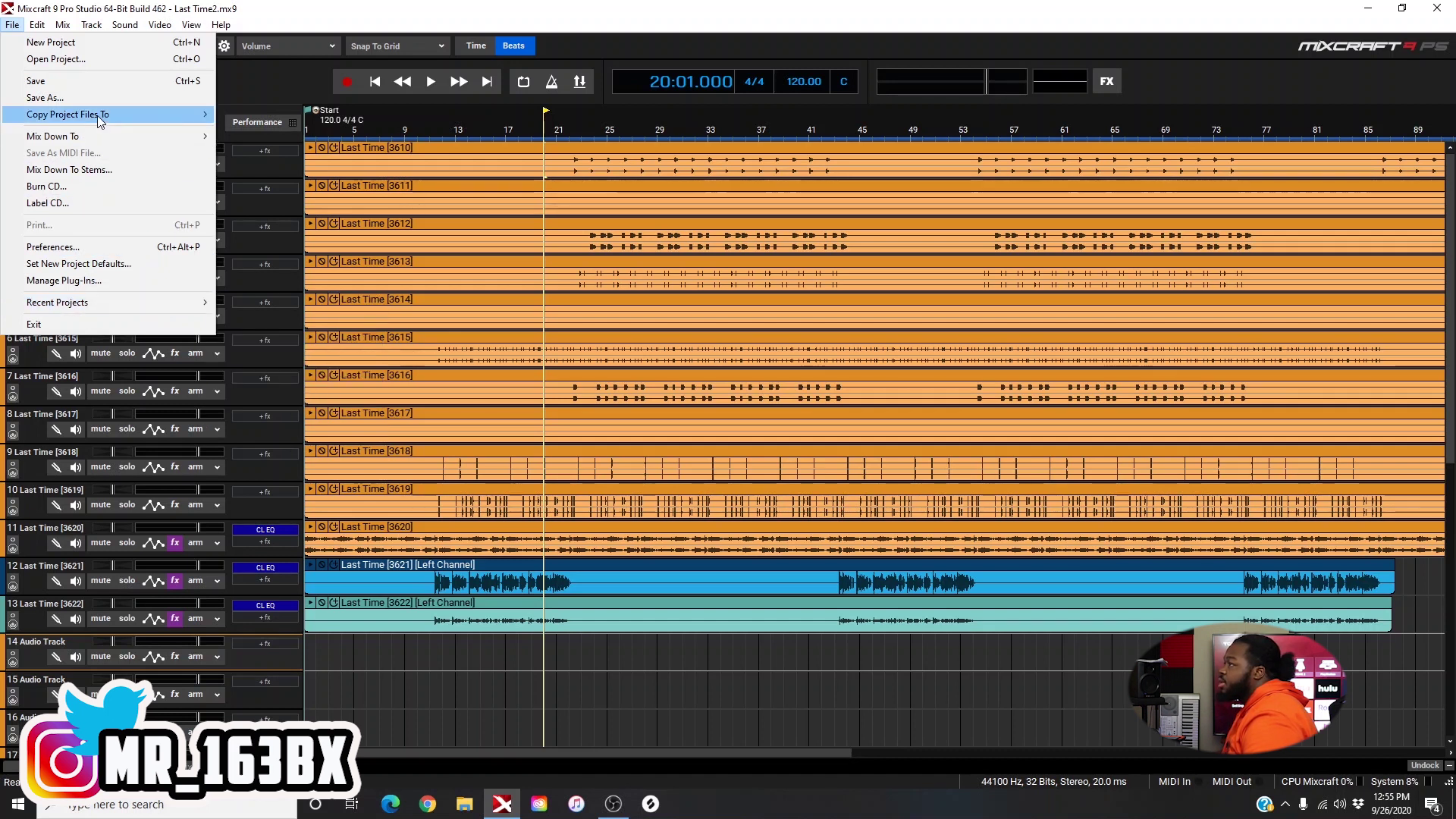
left_click(57, 59)
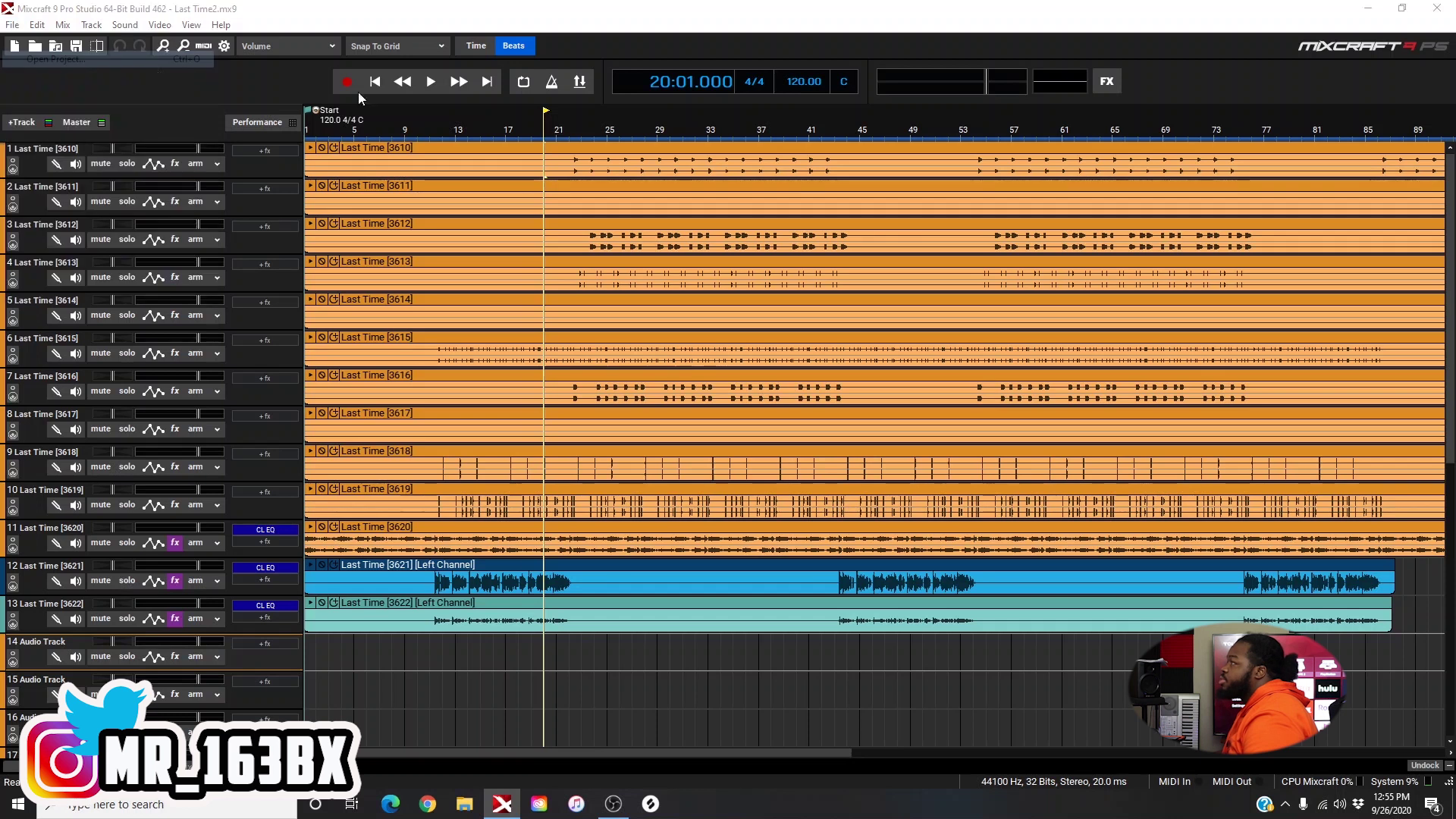
left_click(782, 271)
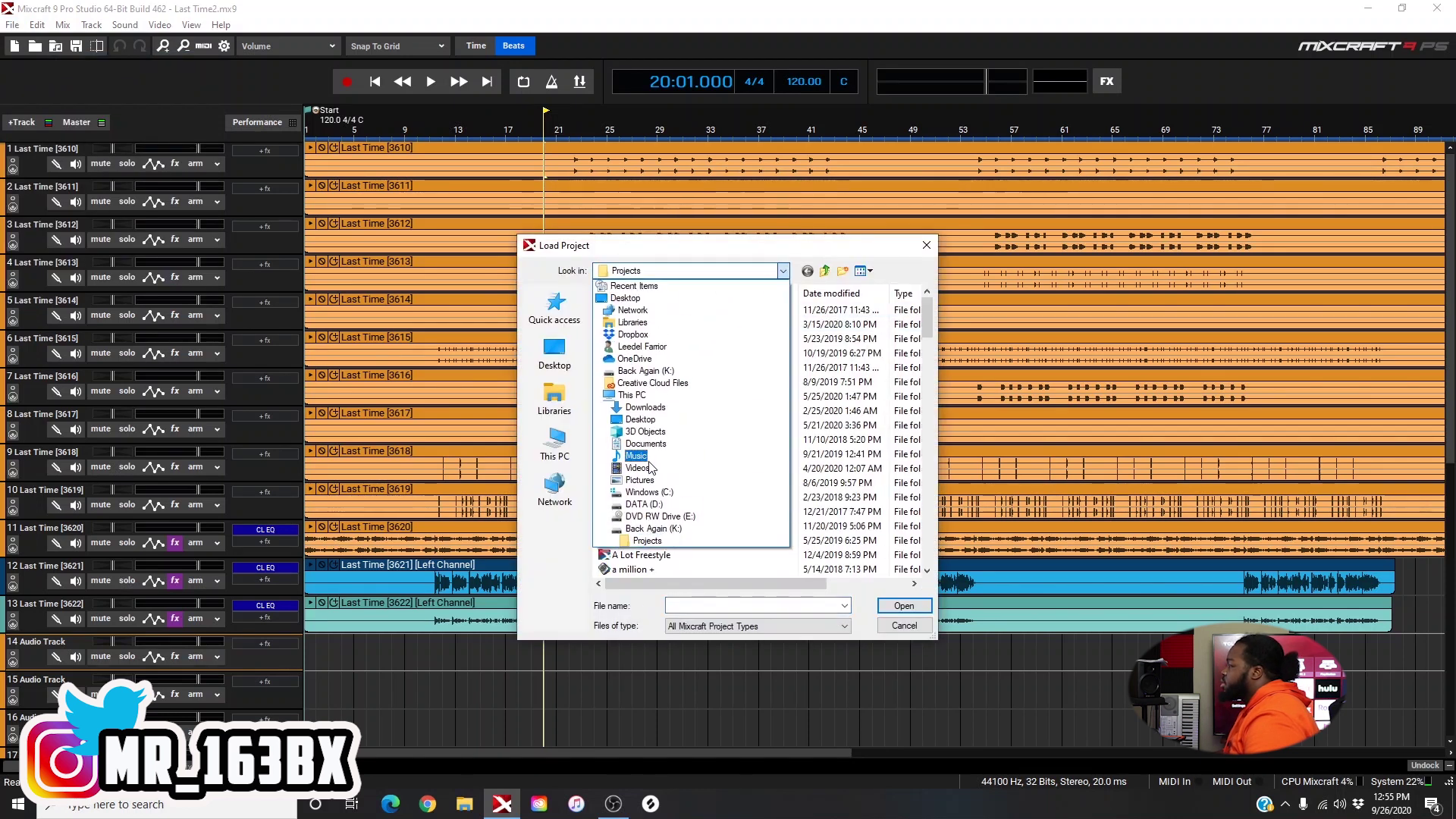
left_click(647, 540)
scroll(677, 460, "down", 5)
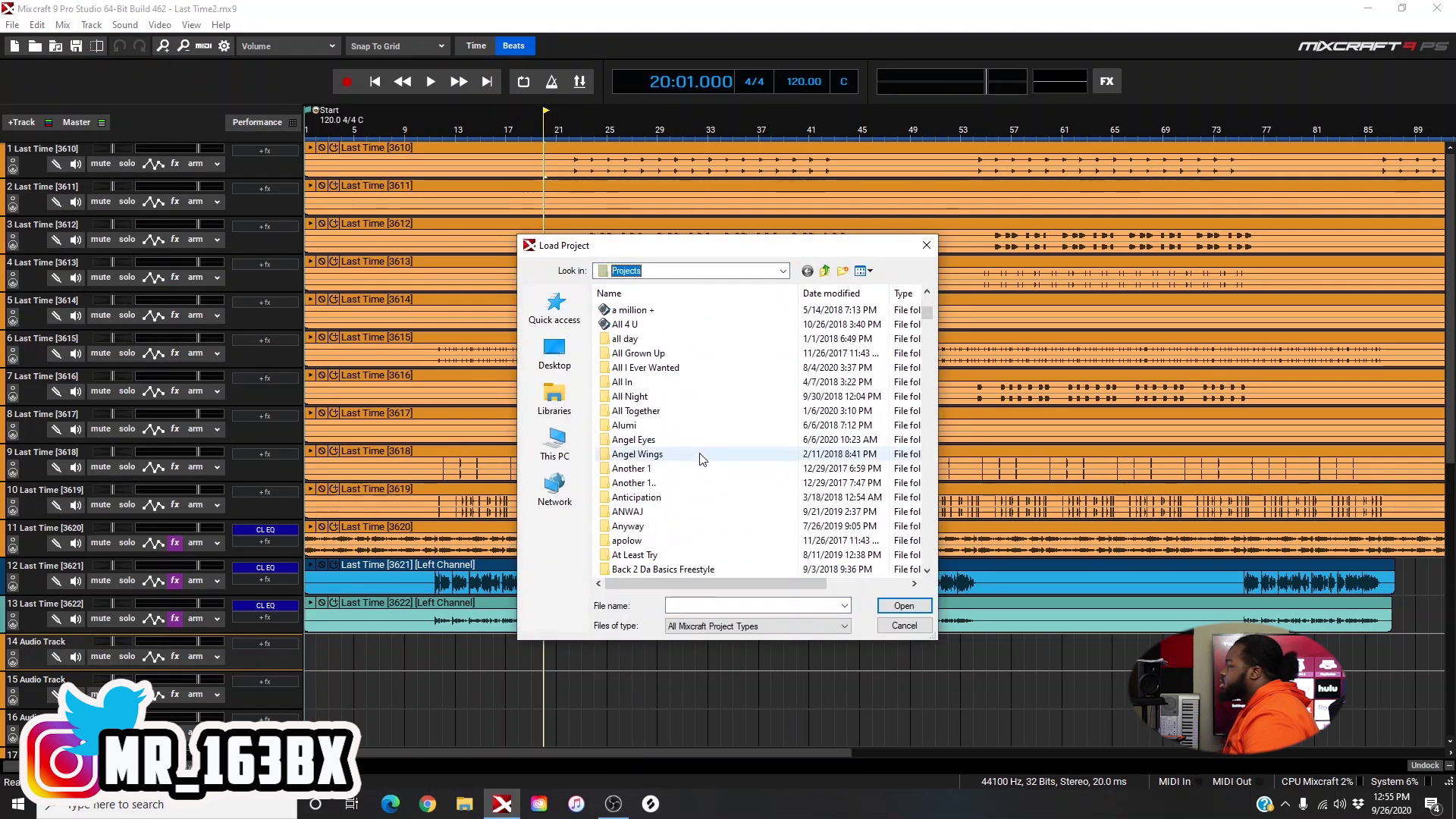
scroll(705, 454, "down", 20)
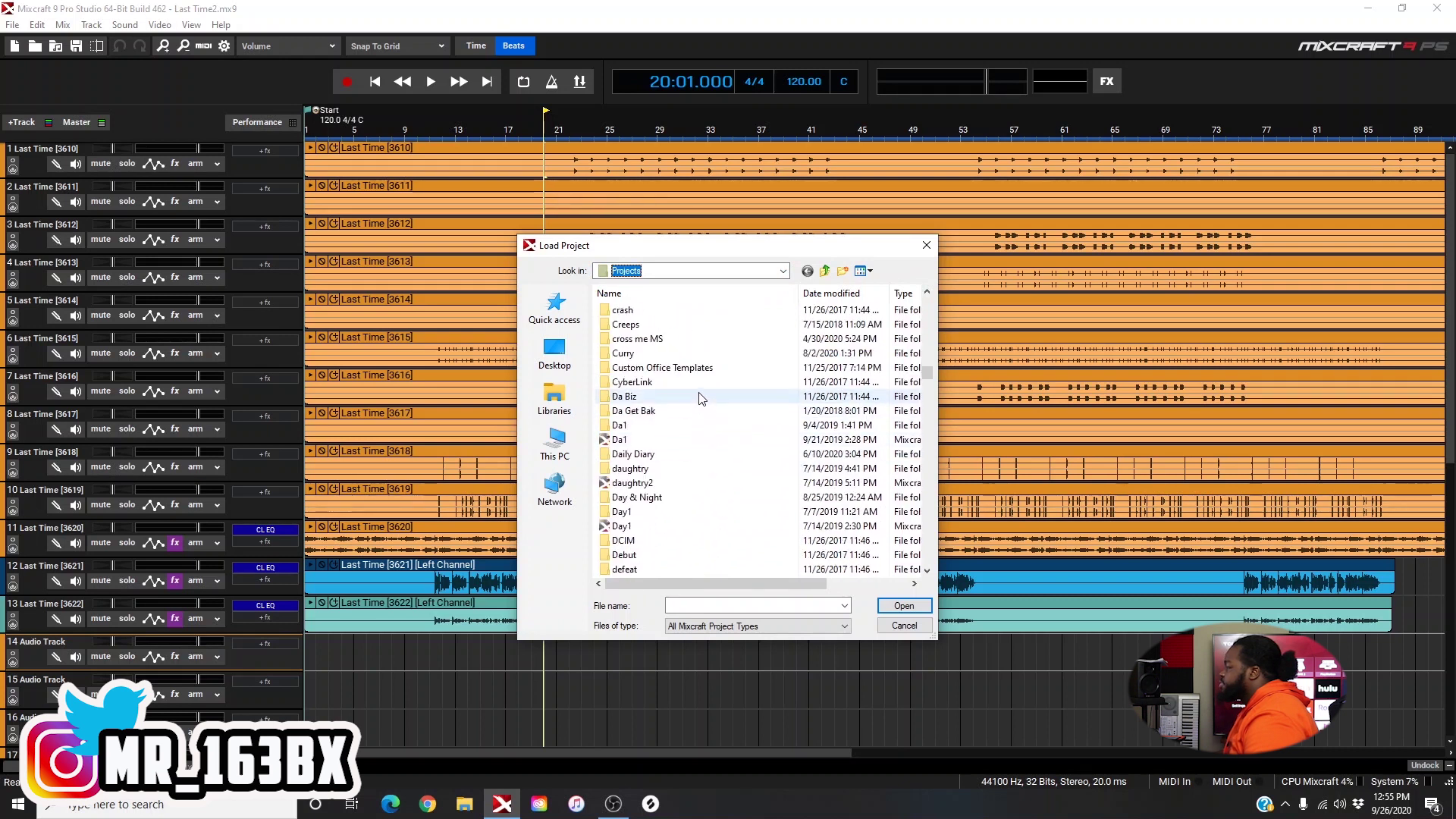
scroll(725, 448, "down", 20)
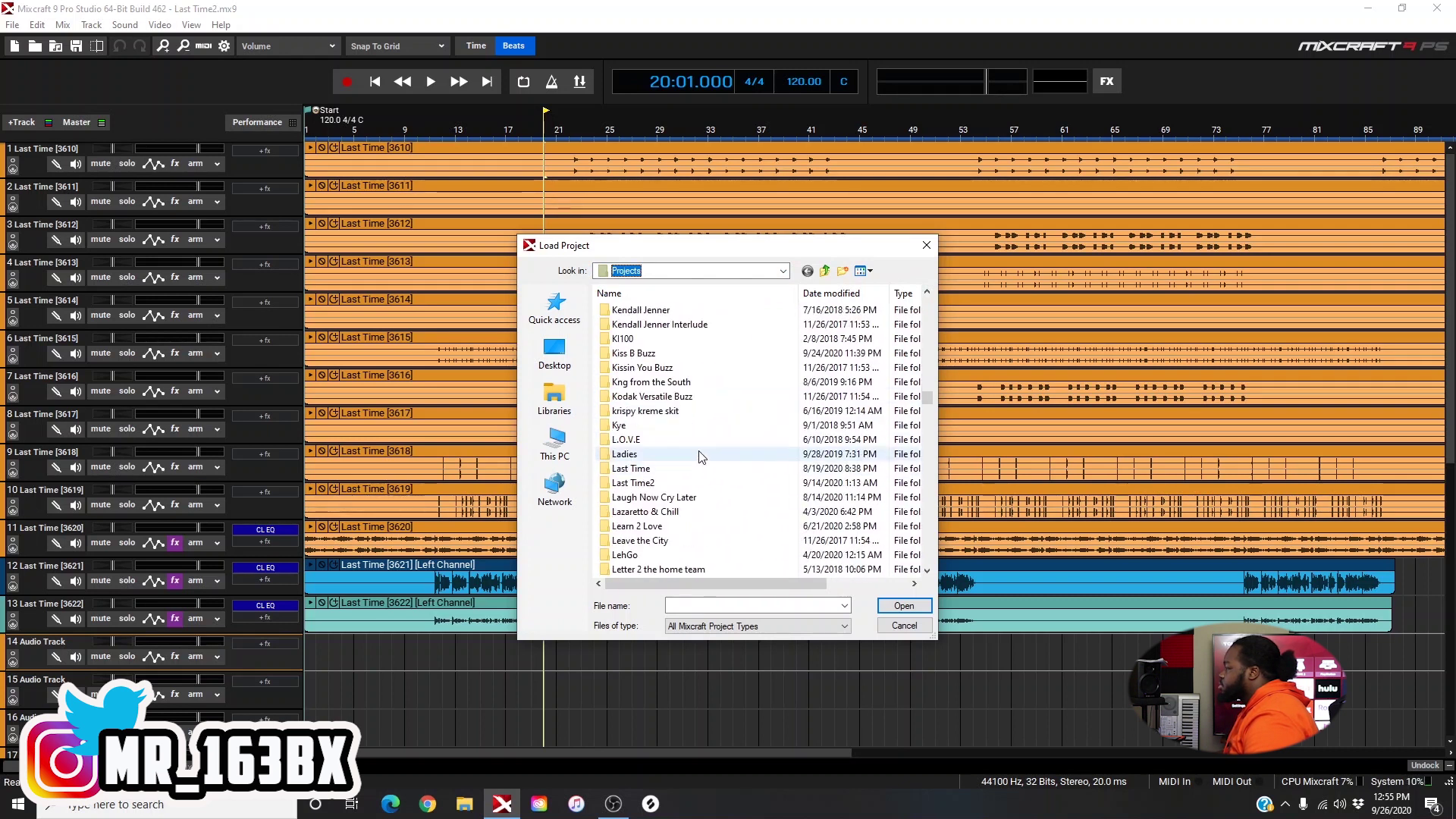
scroll(702, 468, "up", 2)
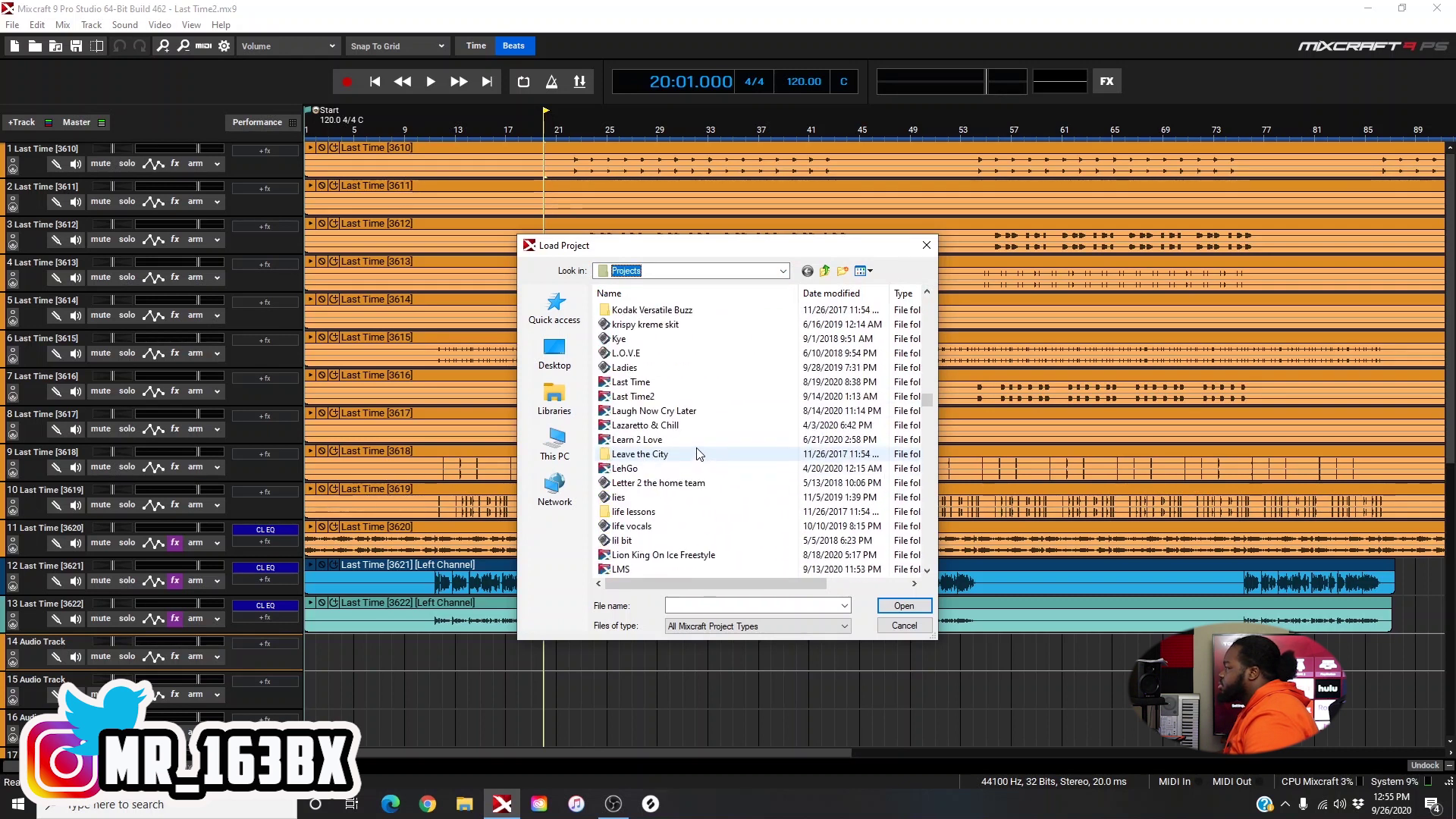
double_click(646, 383)
double_click(625, 324)
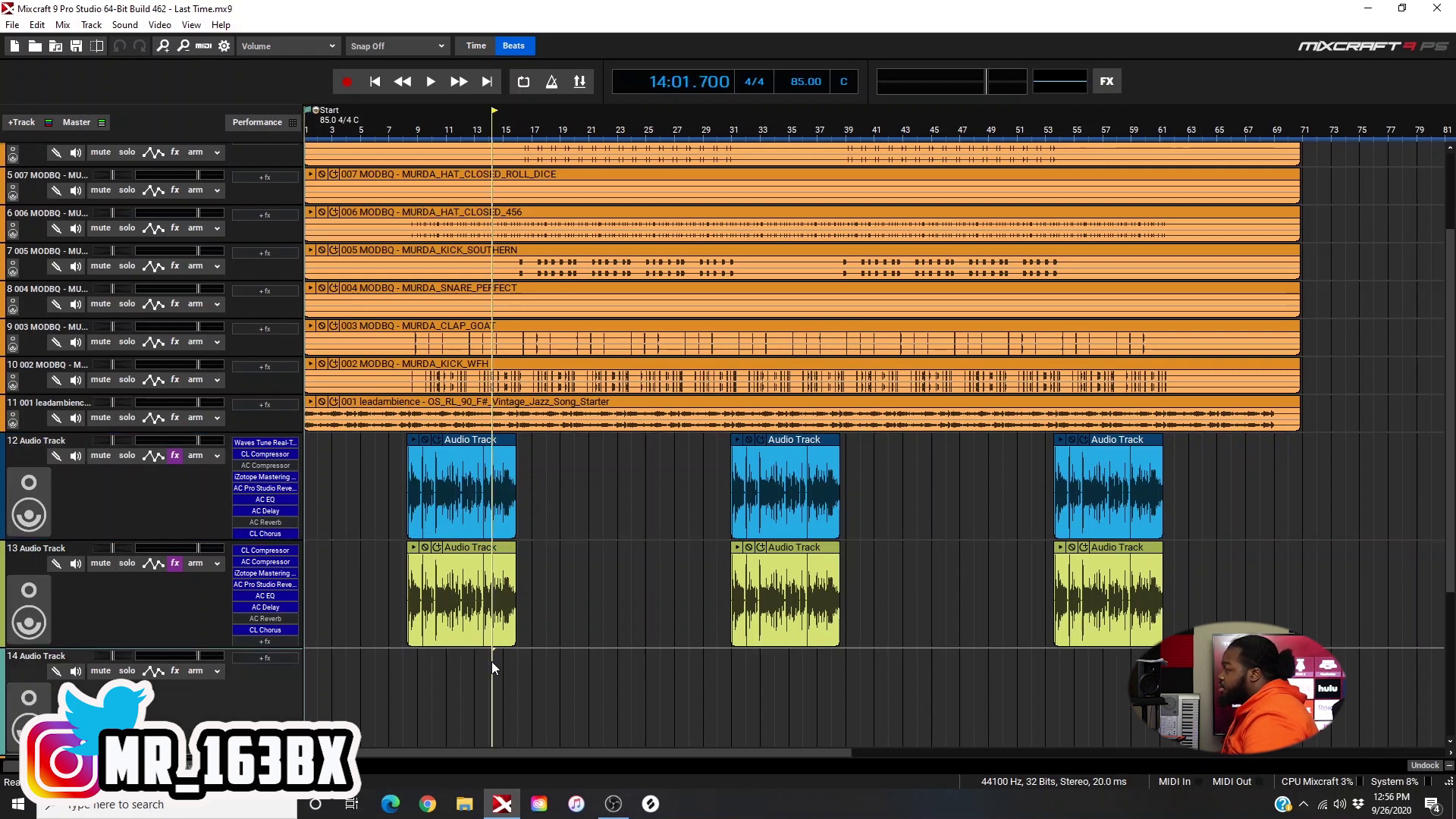
Play the song from around measure 14 to check the playback, and stop it.
left_click(493, 662)
key("space")
key("space")
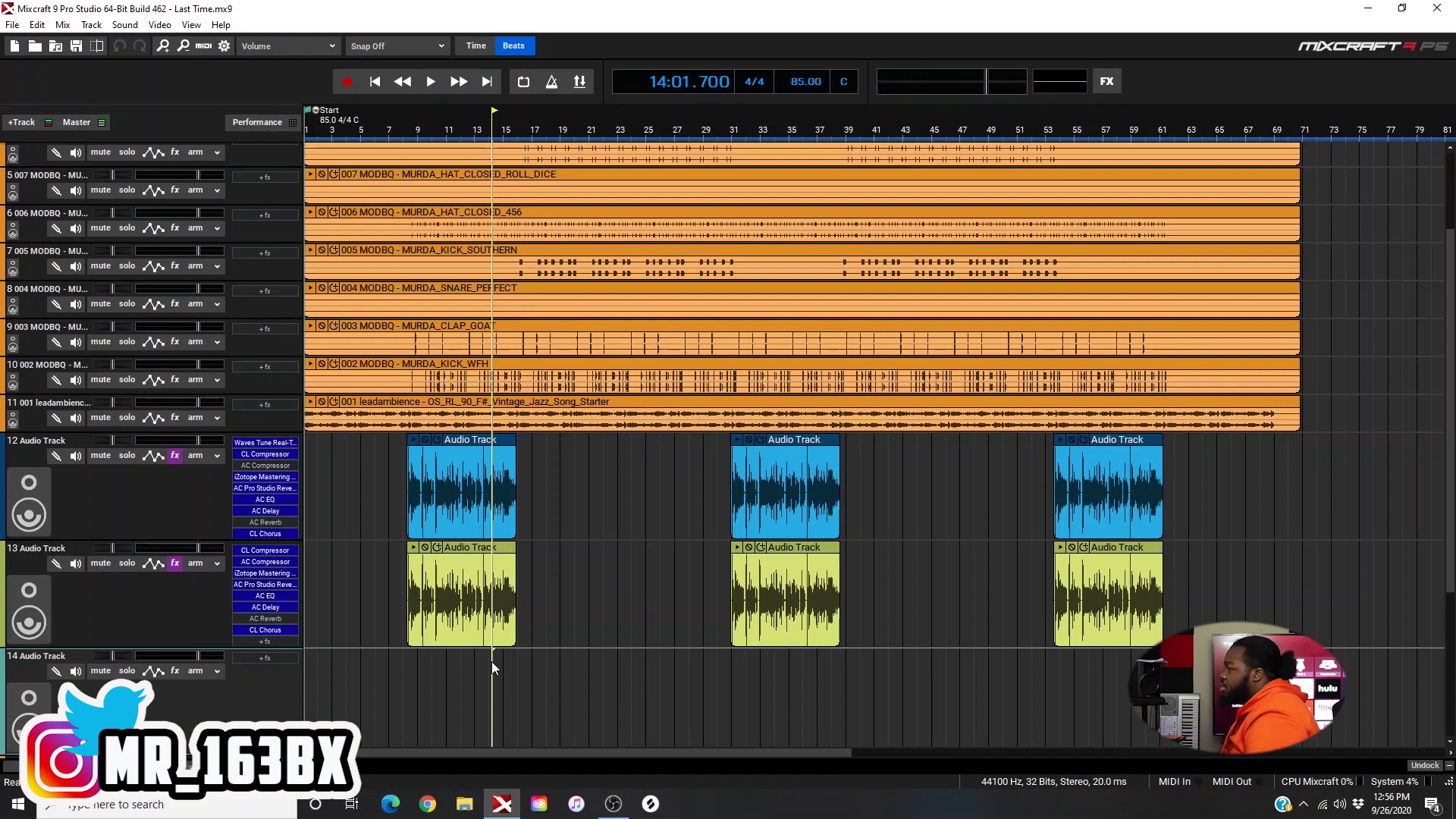
key("space")
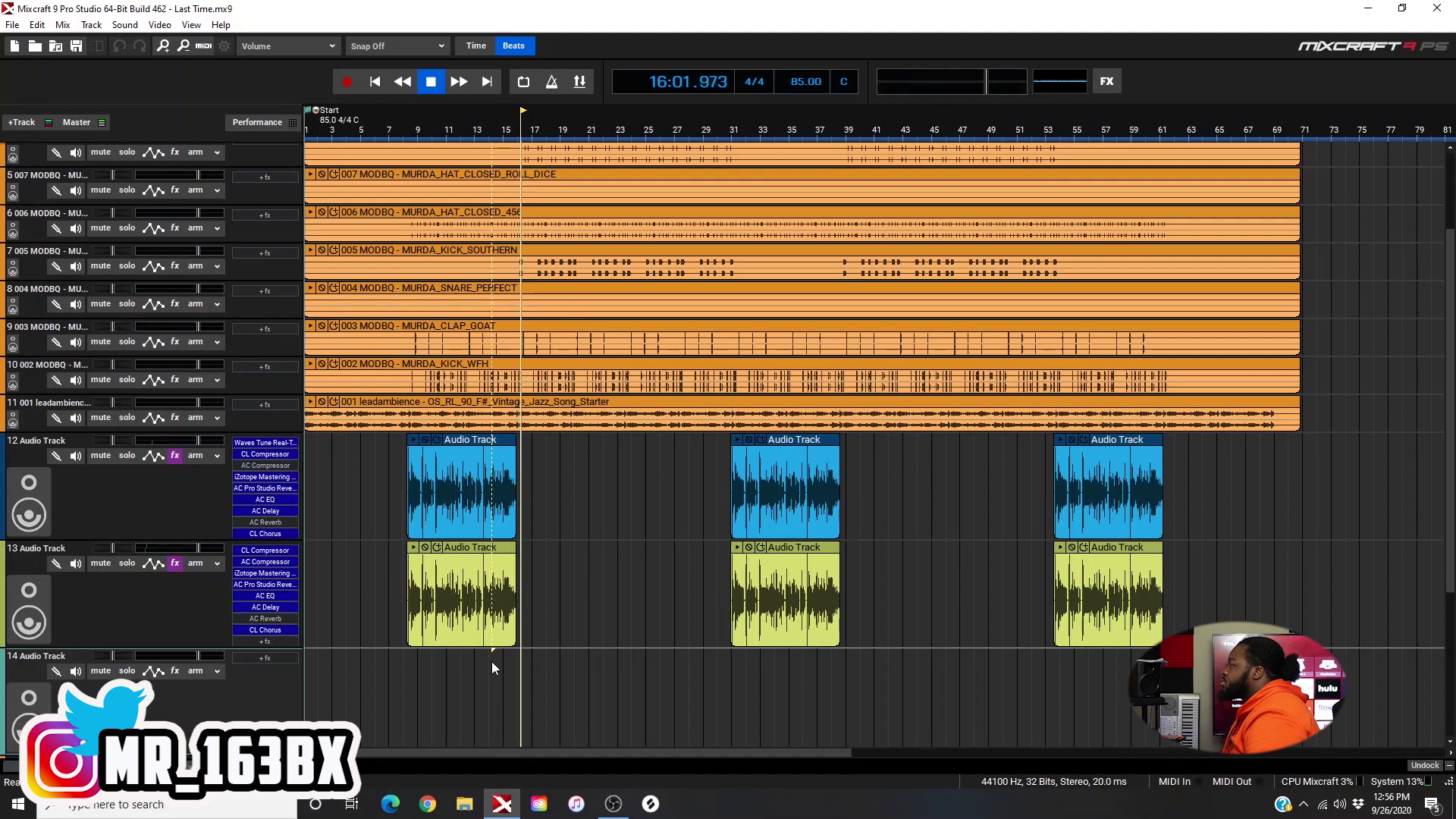
key("space")
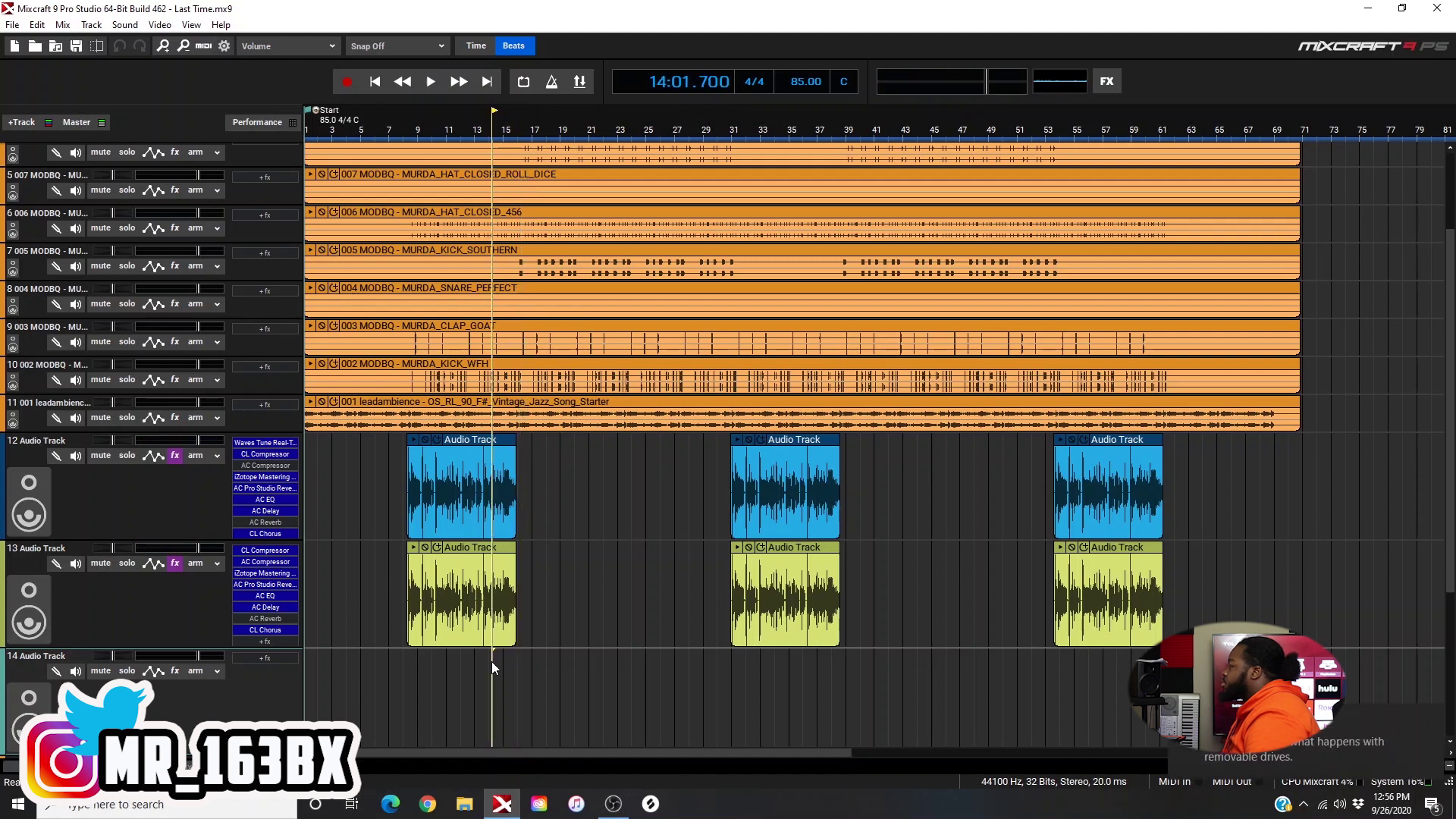
Reload Last Time.mx9 from the recent projects.
left_click(14, 25)
mouse_move(87, 303)
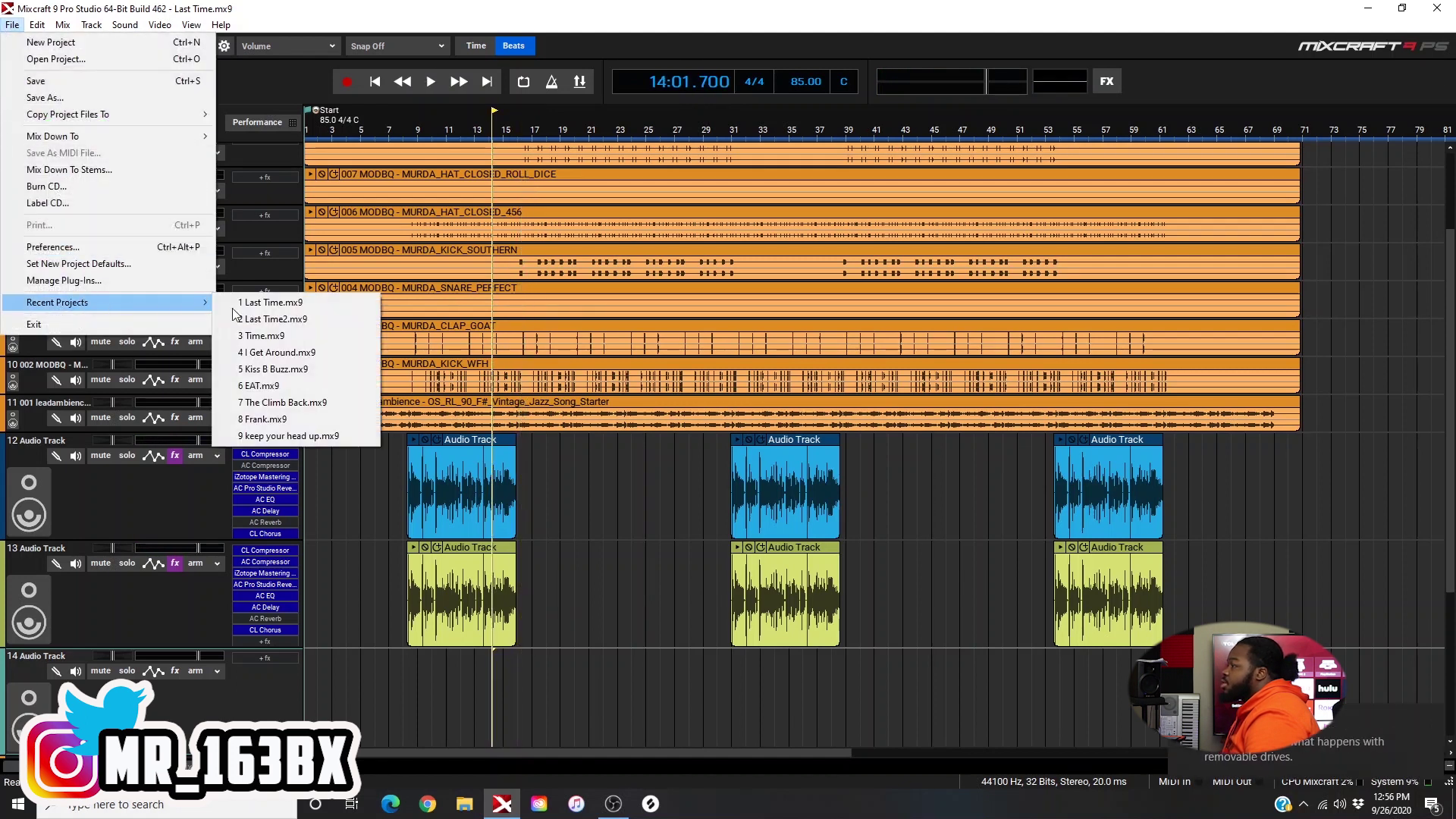
left_click(289, 303)
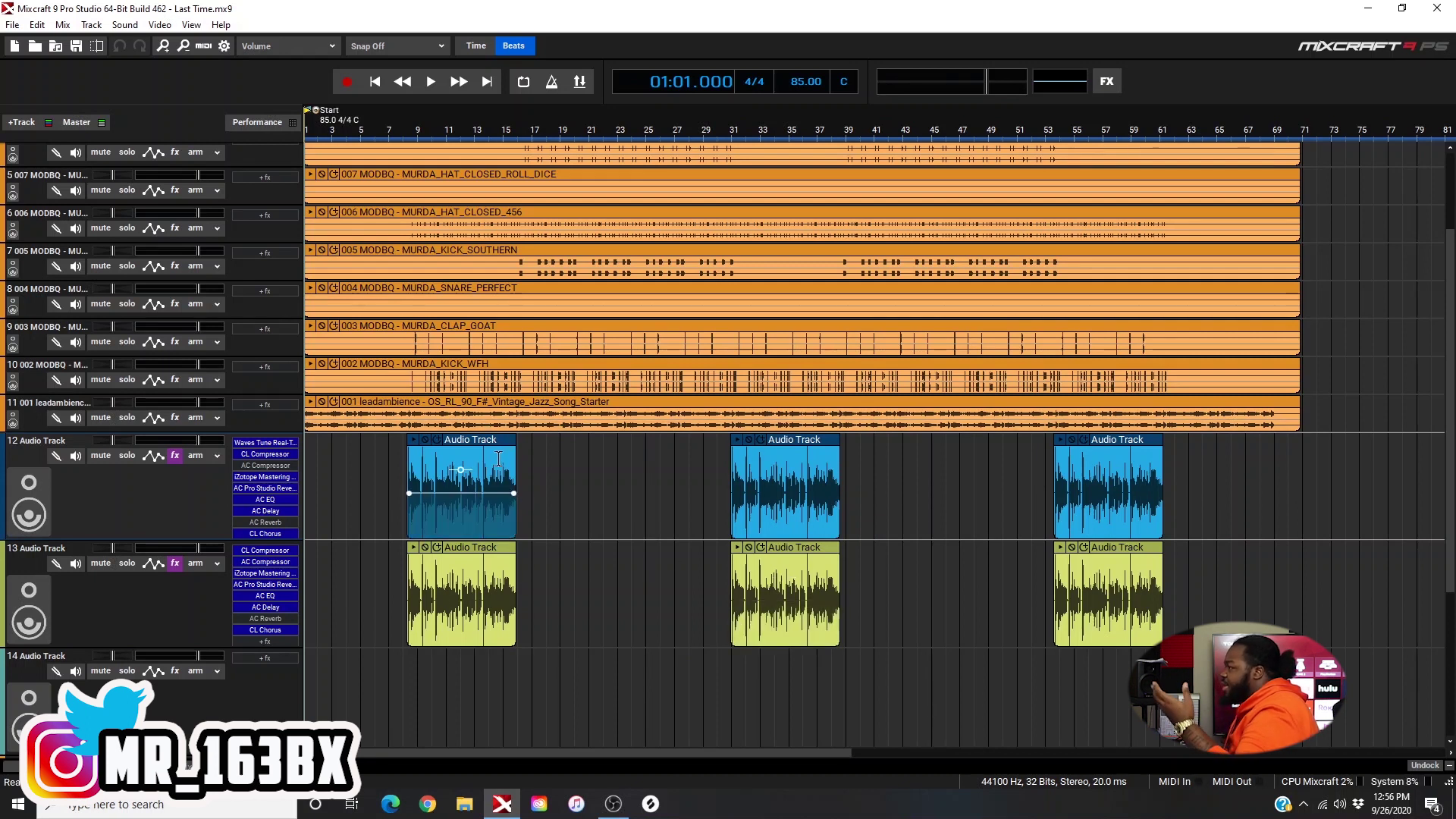
Audition the song from around measure 13, from around measure 7, and once more from around measure 13.
left_click(479, 663)
key("space")
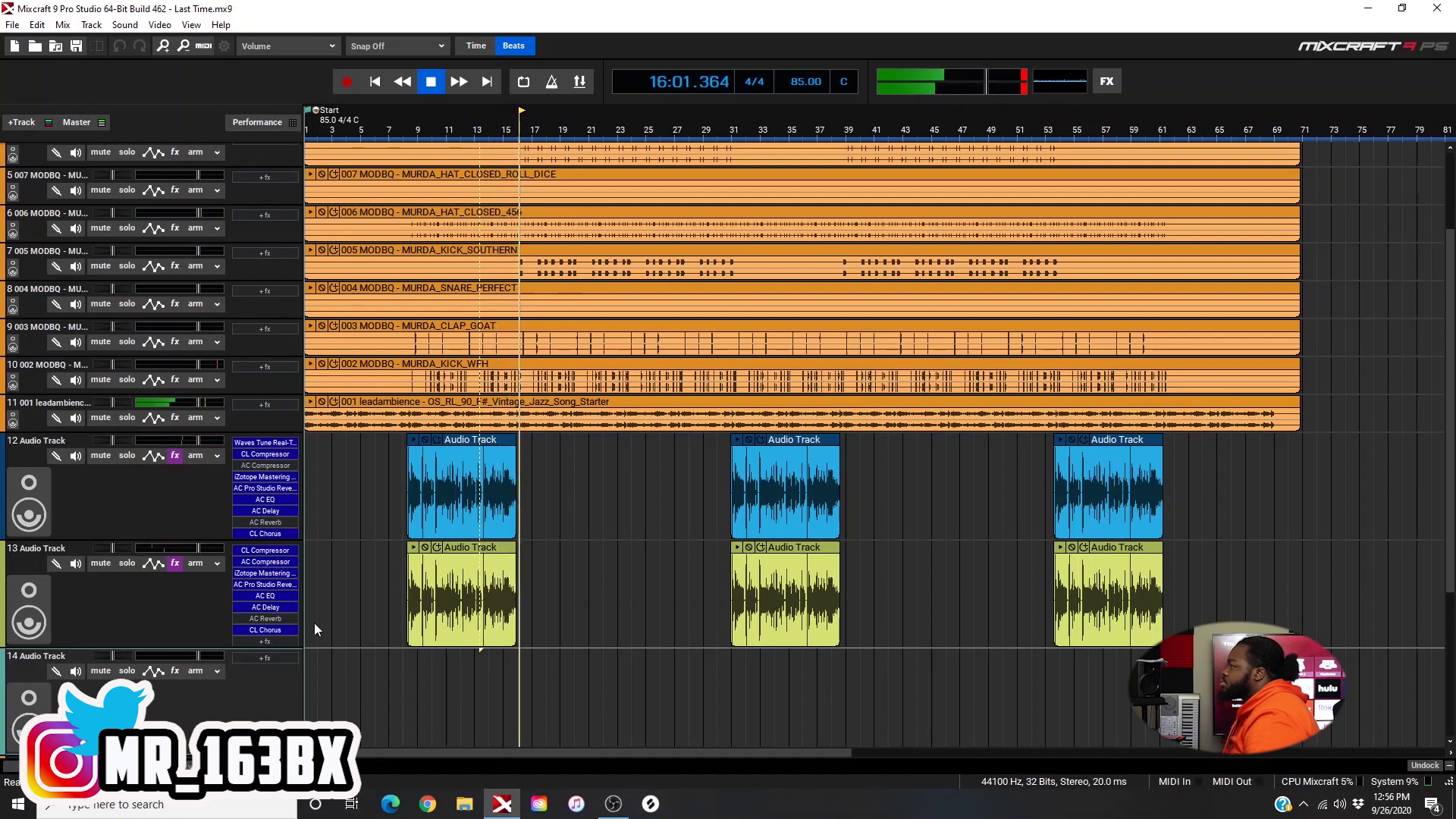
key("space")
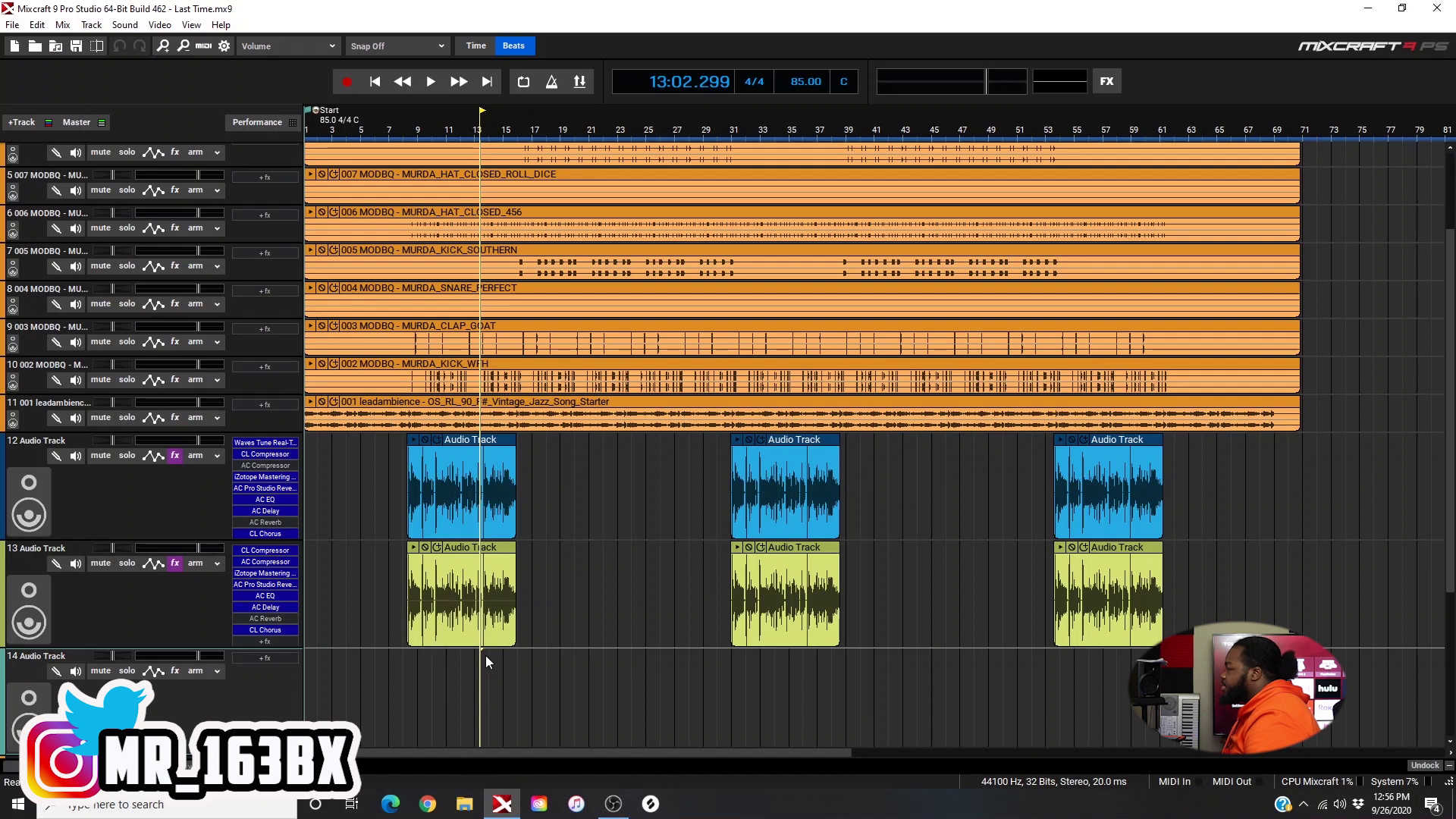
left_click(402, 658)
key("space")
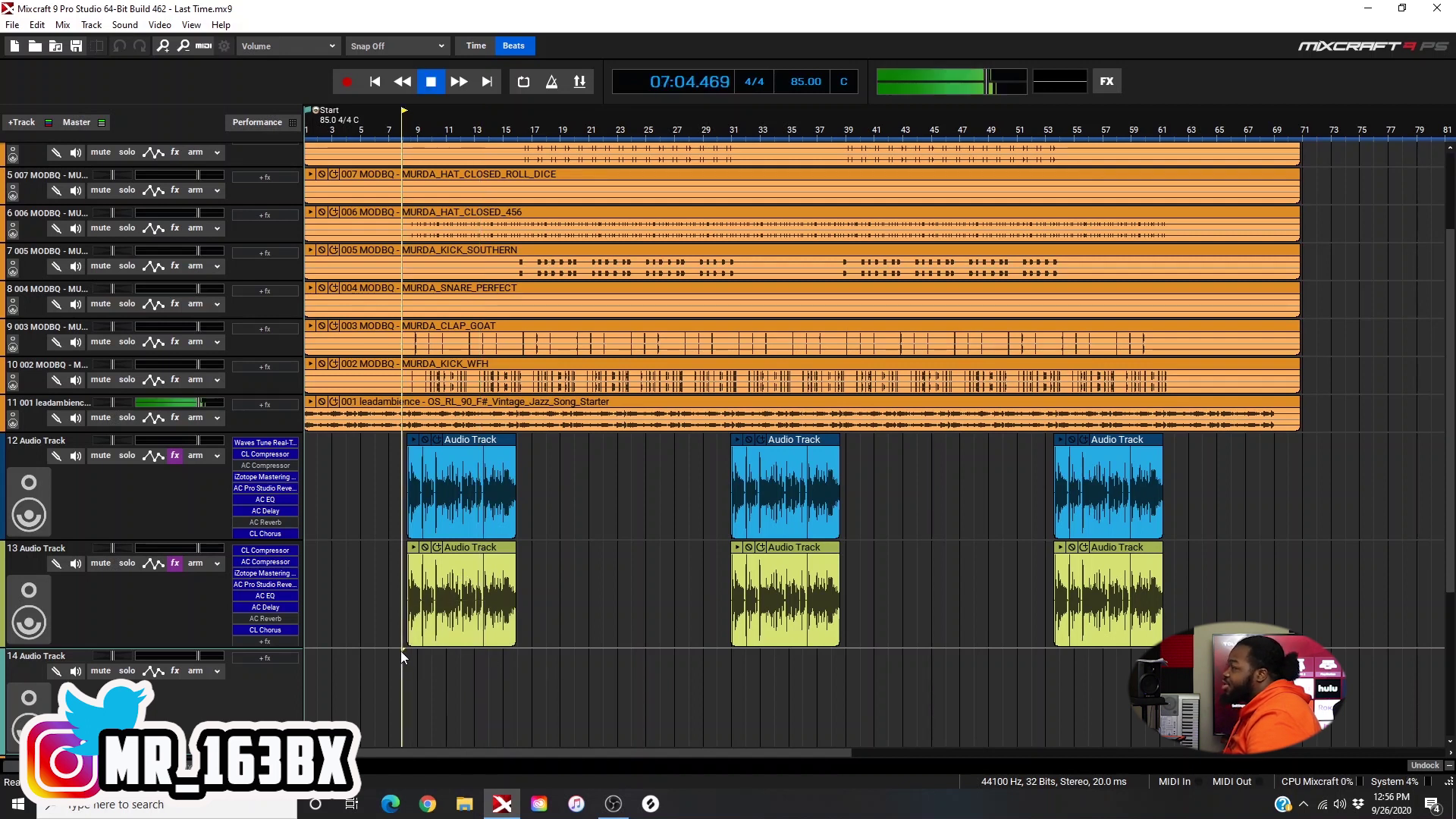
key("space")
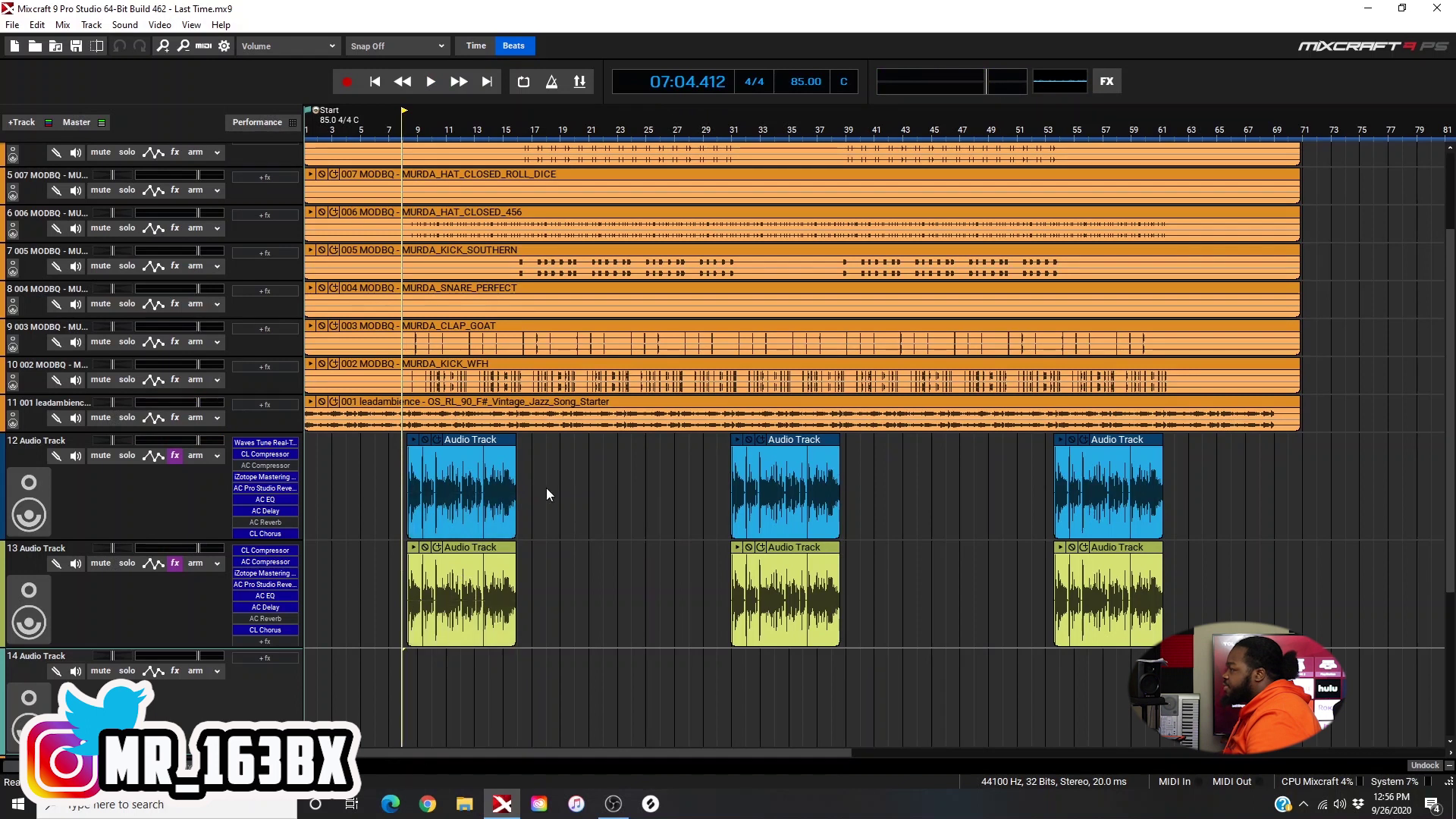
left_click(483, 656)
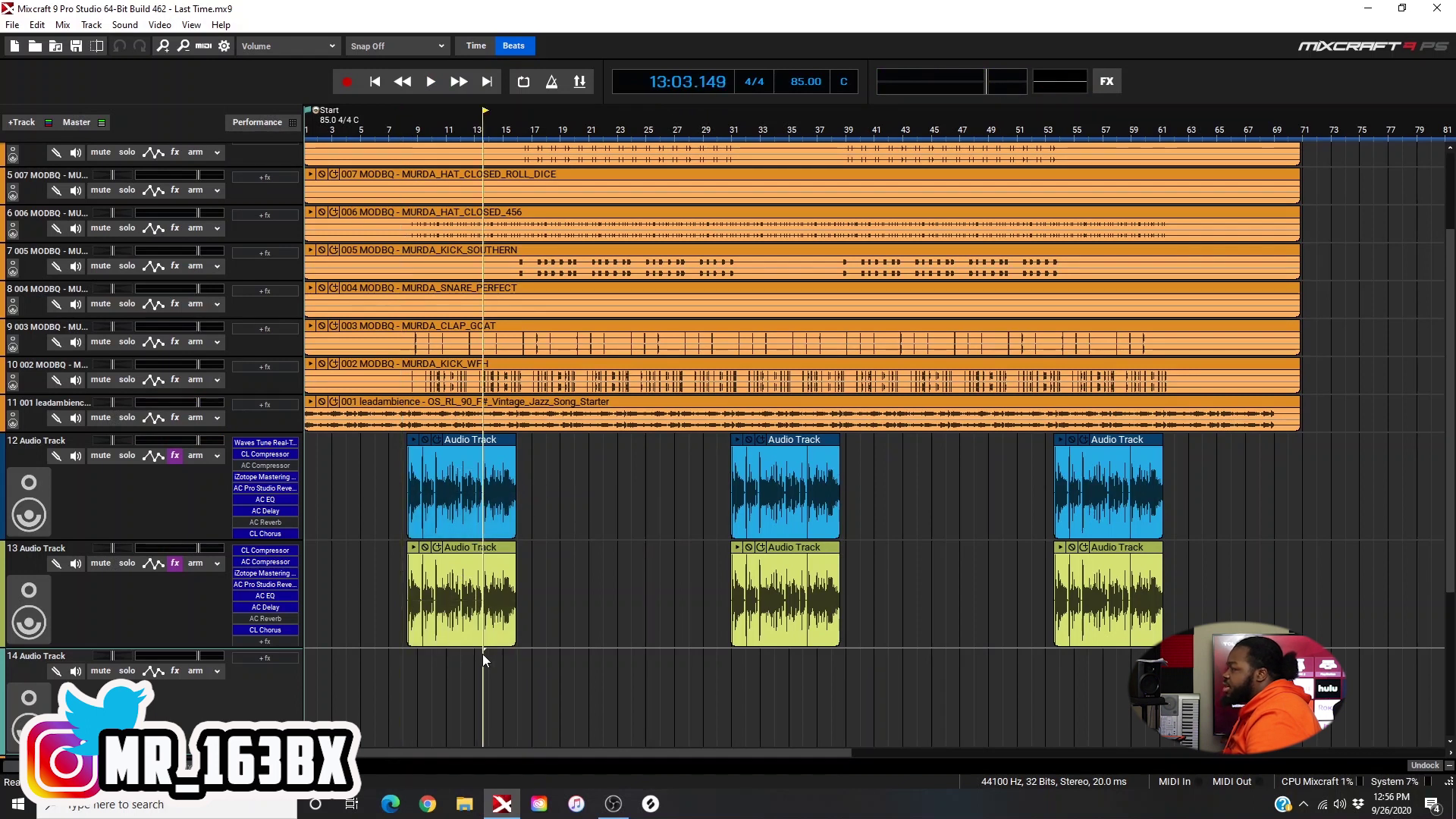
key("space")
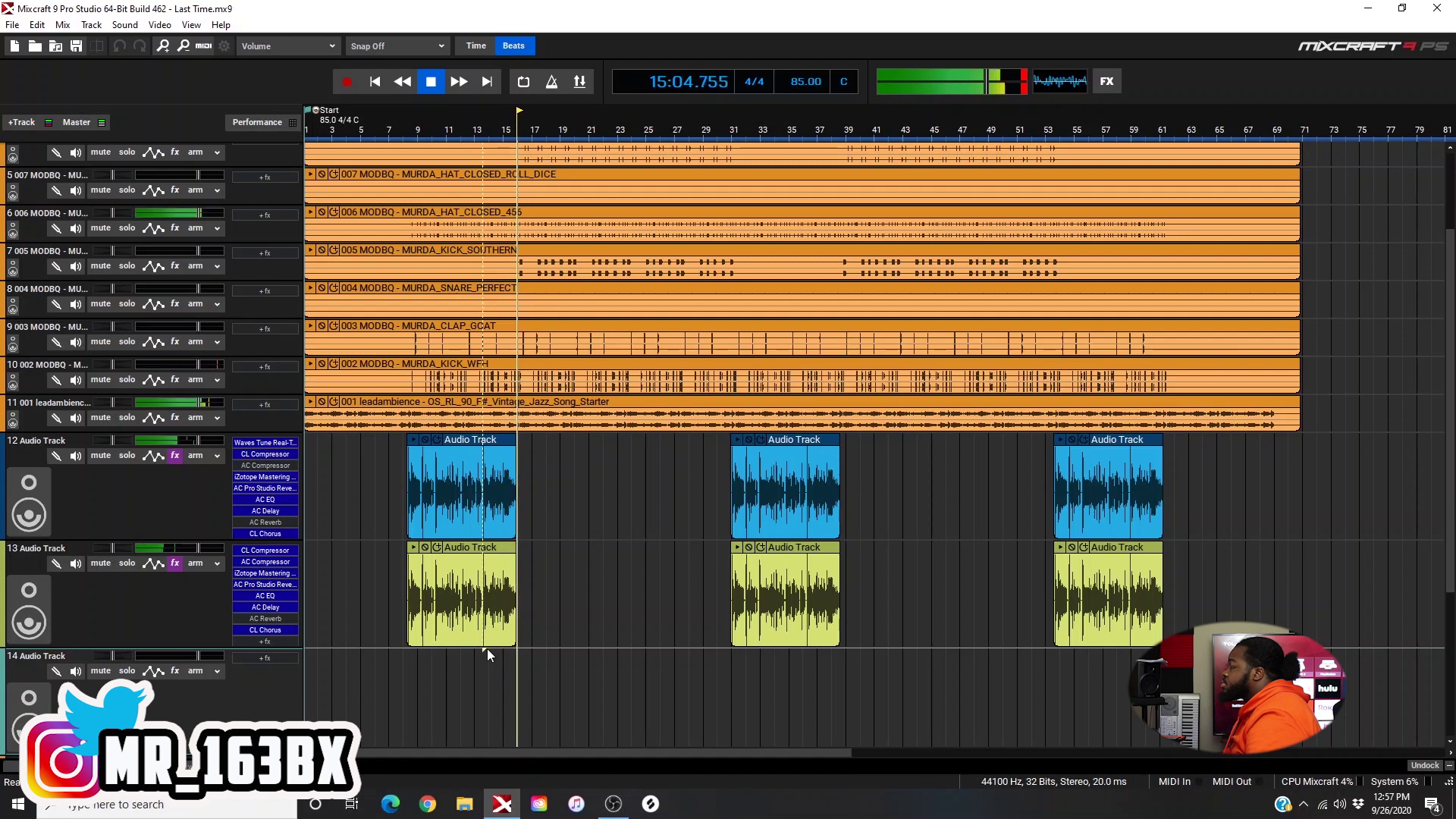
key("space")
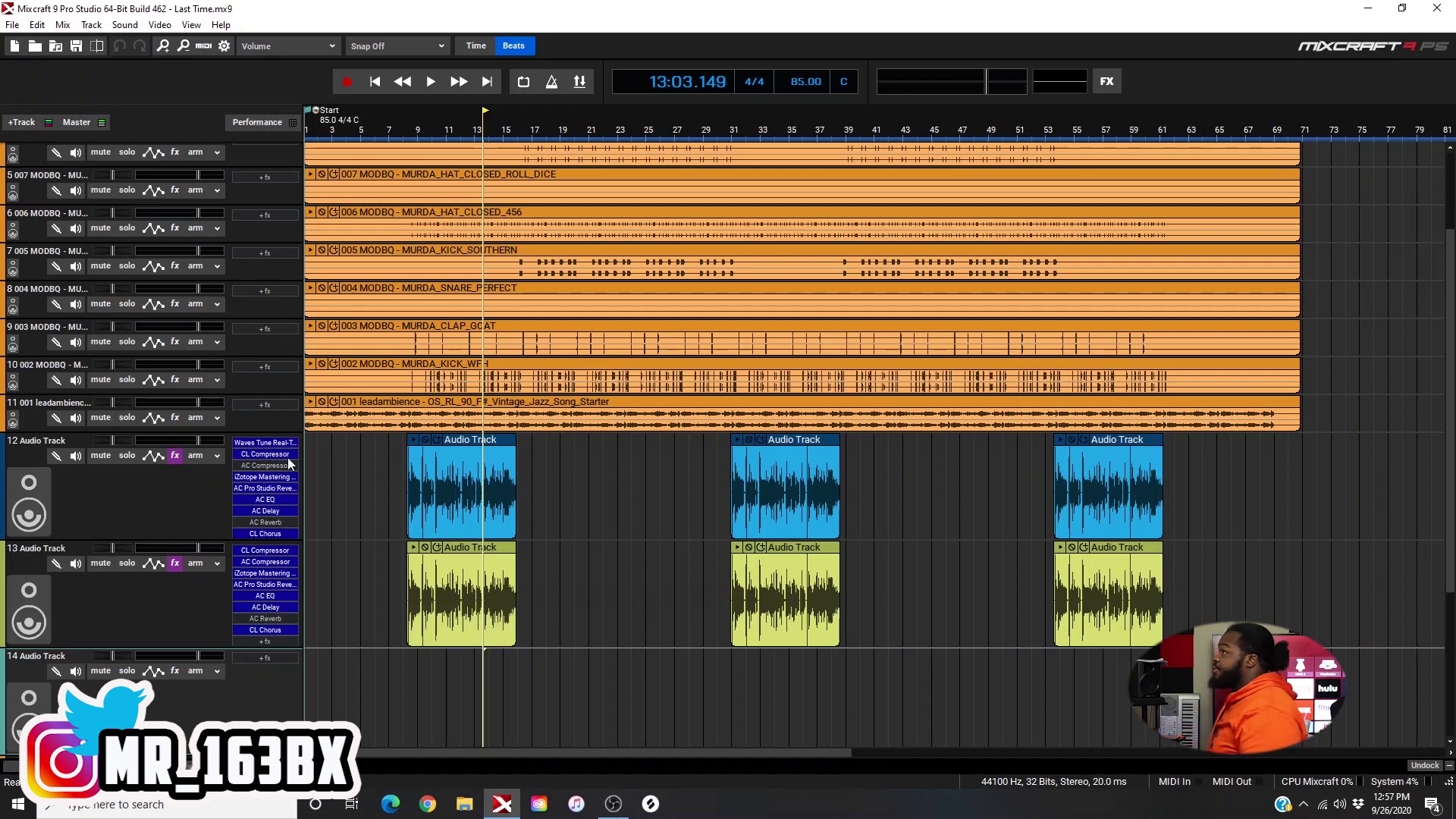
left_click(10, 24)
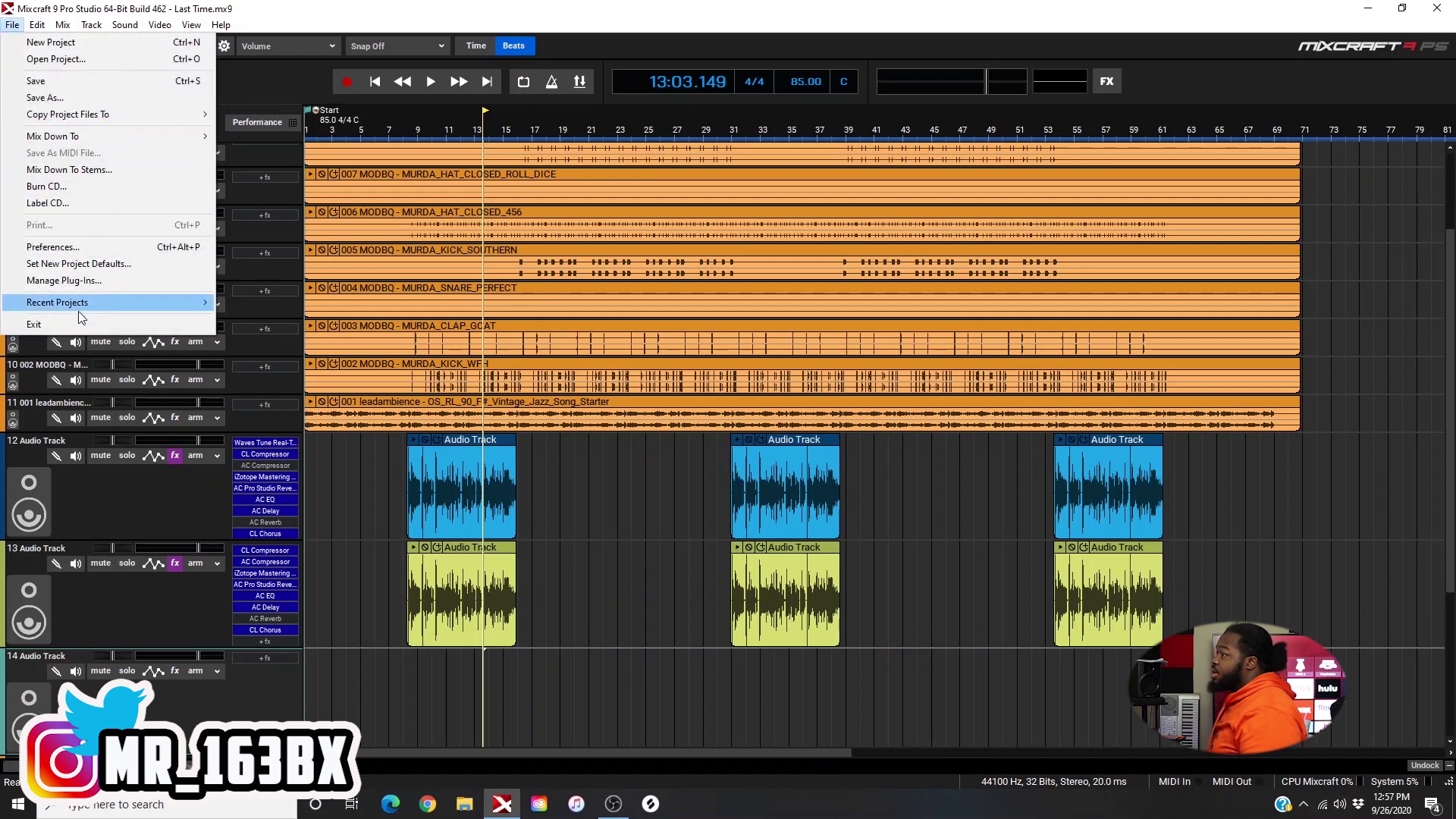
mouse_move(105, 307)
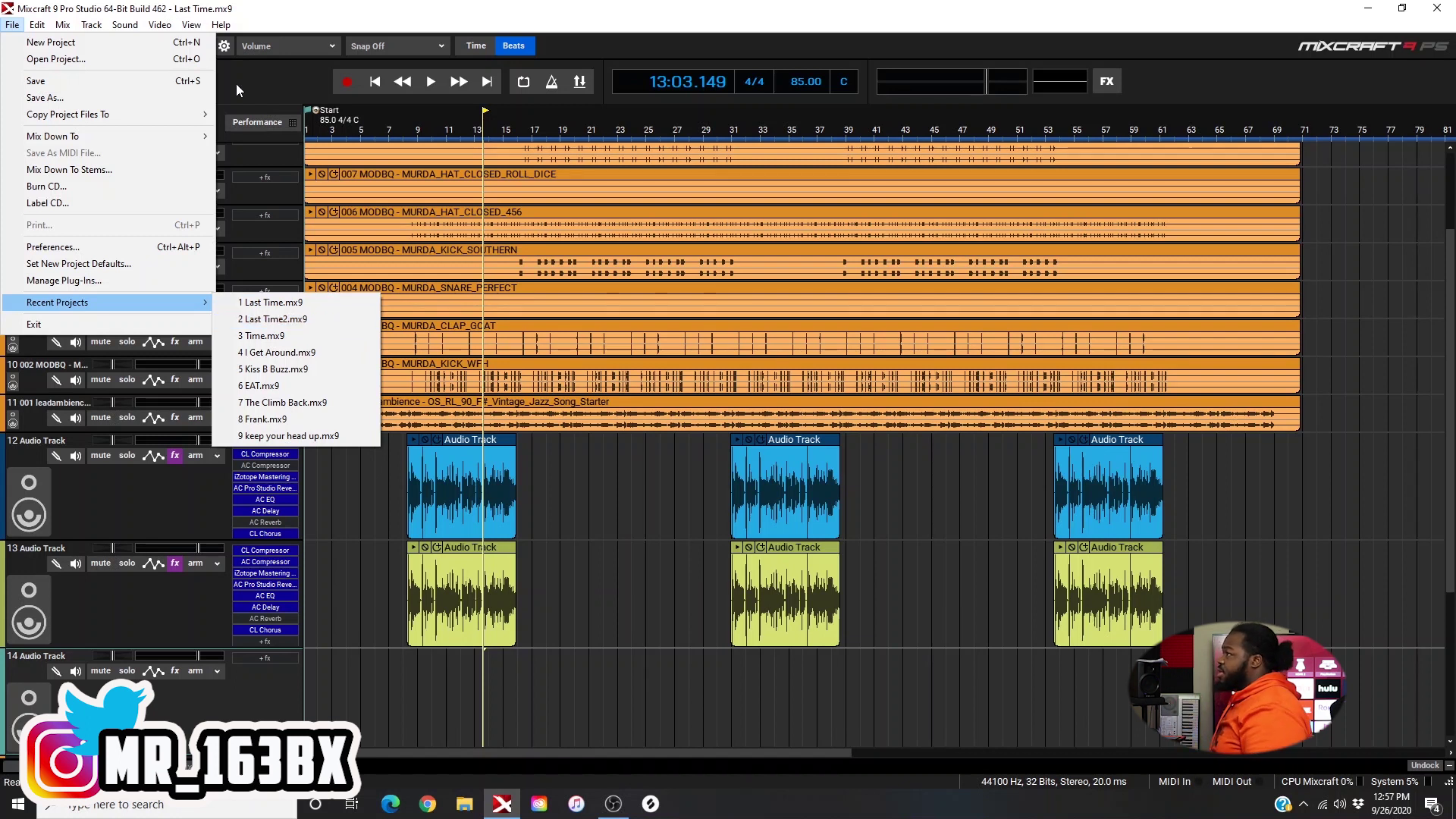
left_click(262, 148)
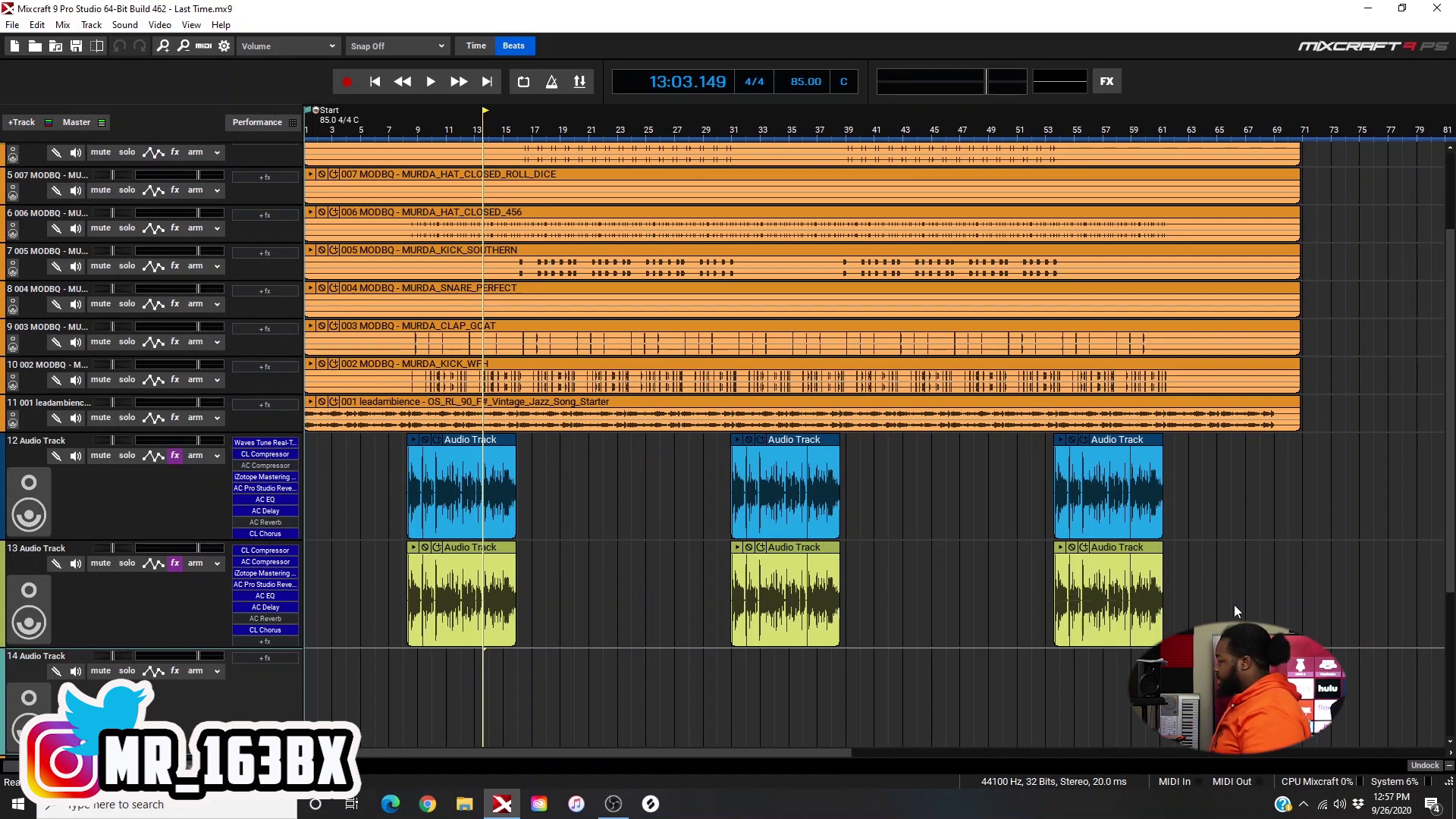
Select all the vocal clips on tracks 12 and 13 and merge them into one continuous clip per track.
mouse_move(484, 488)
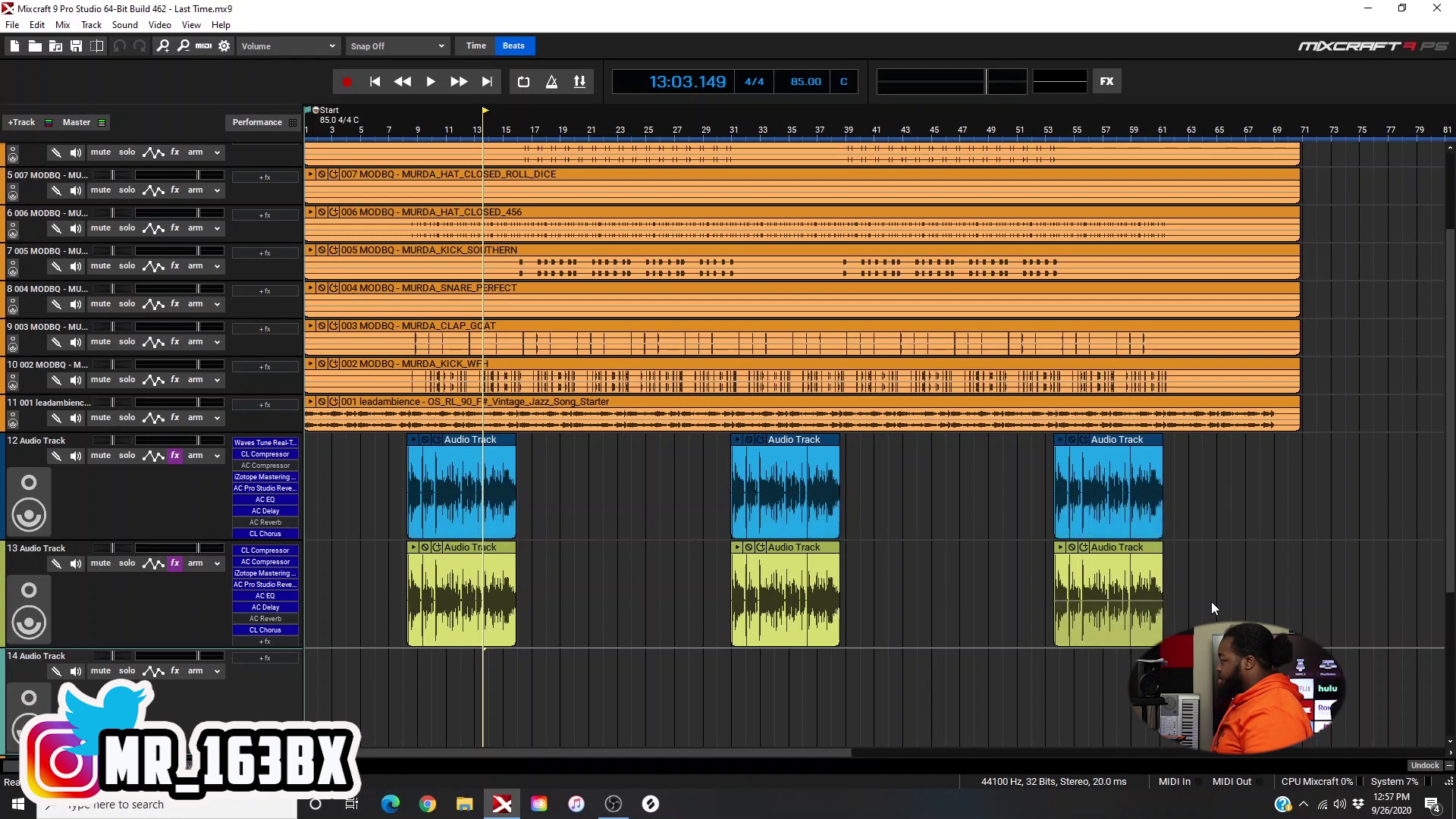
left_click_drag(1210, 585, 390, 477)
right_click(497, 477)
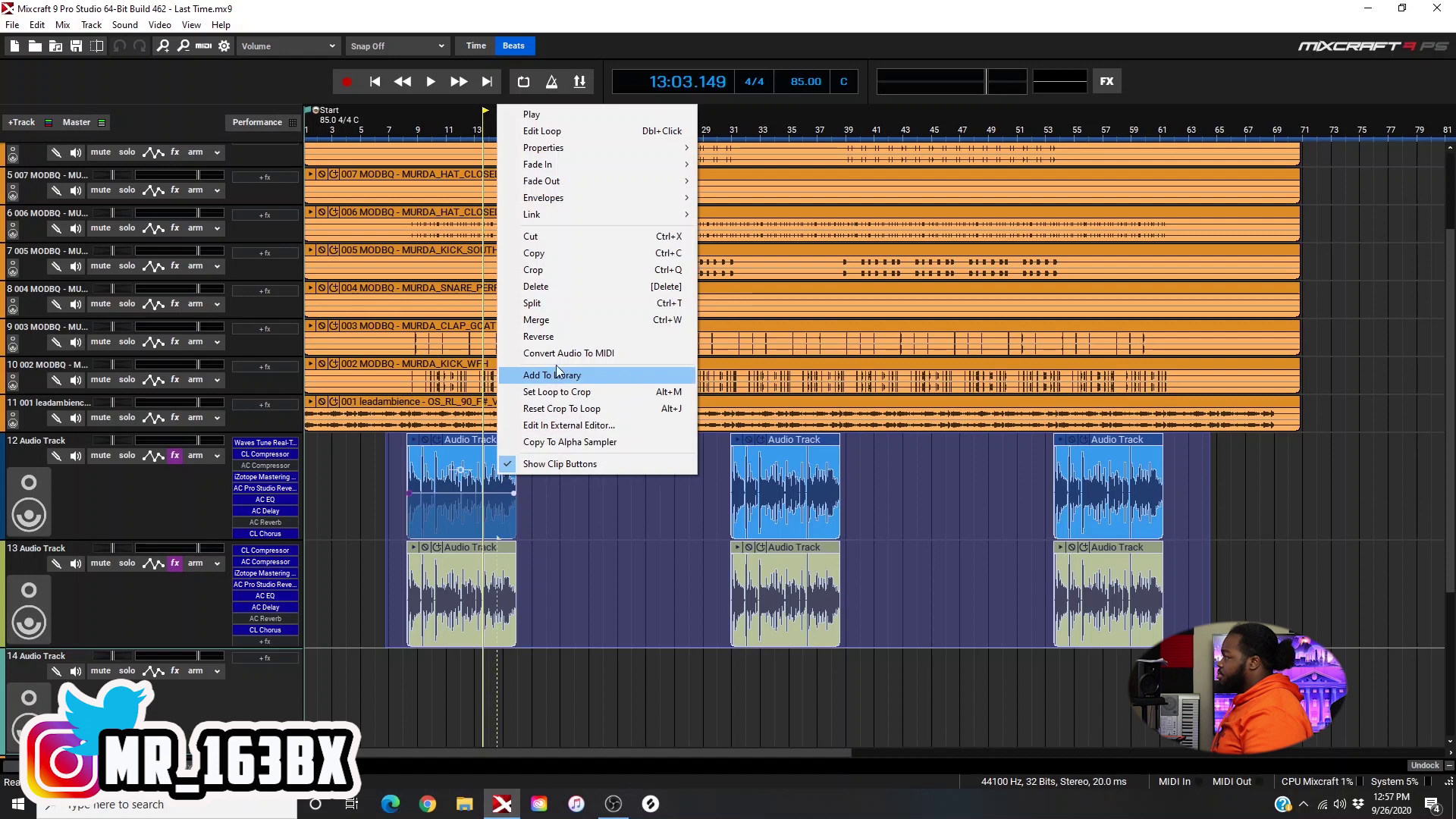
left_click(546, 319)
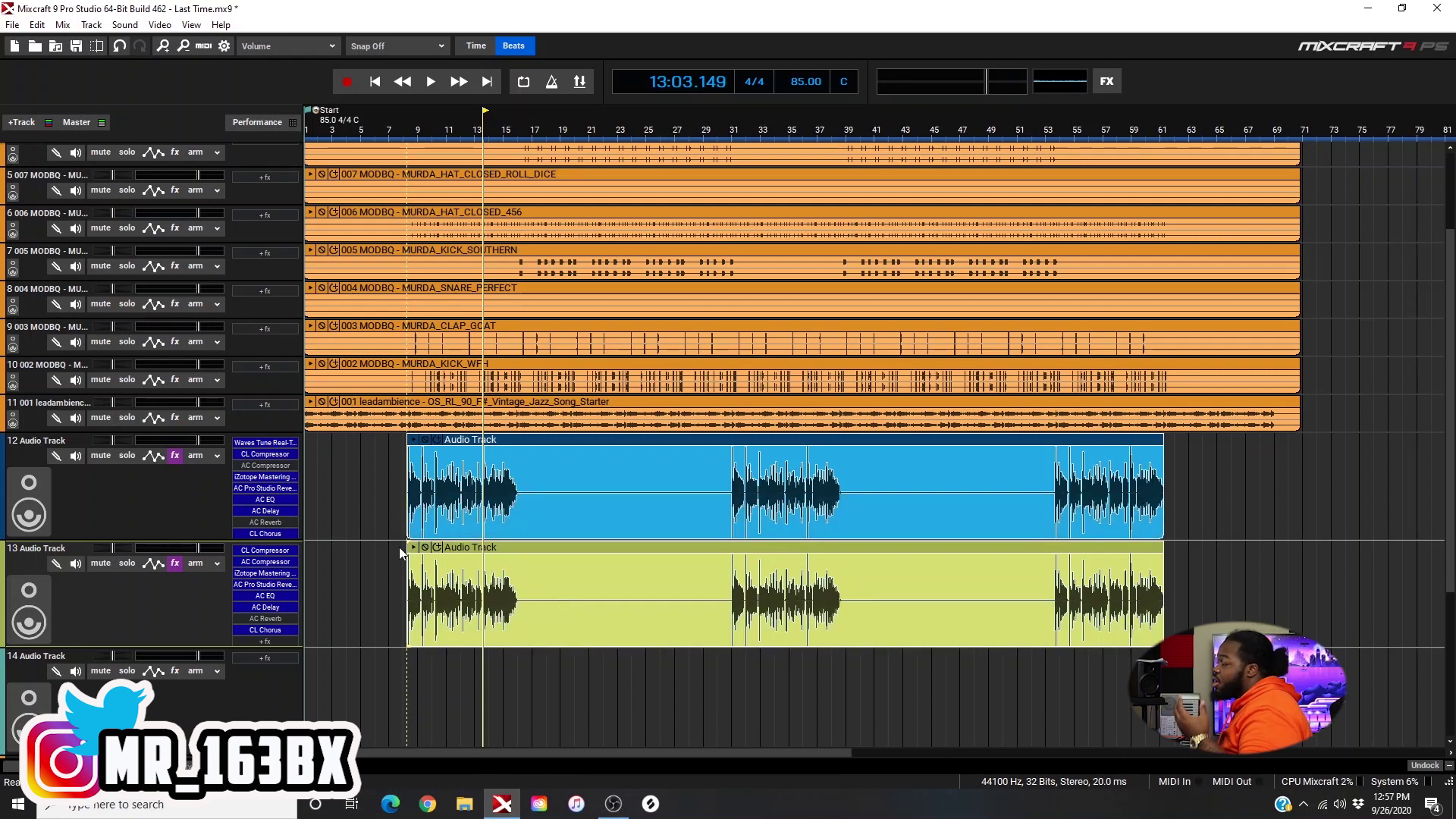
Start Mix Down To Stems, saving the project changes first, and cancel the stem export without mixing.
left_click(12, 23)
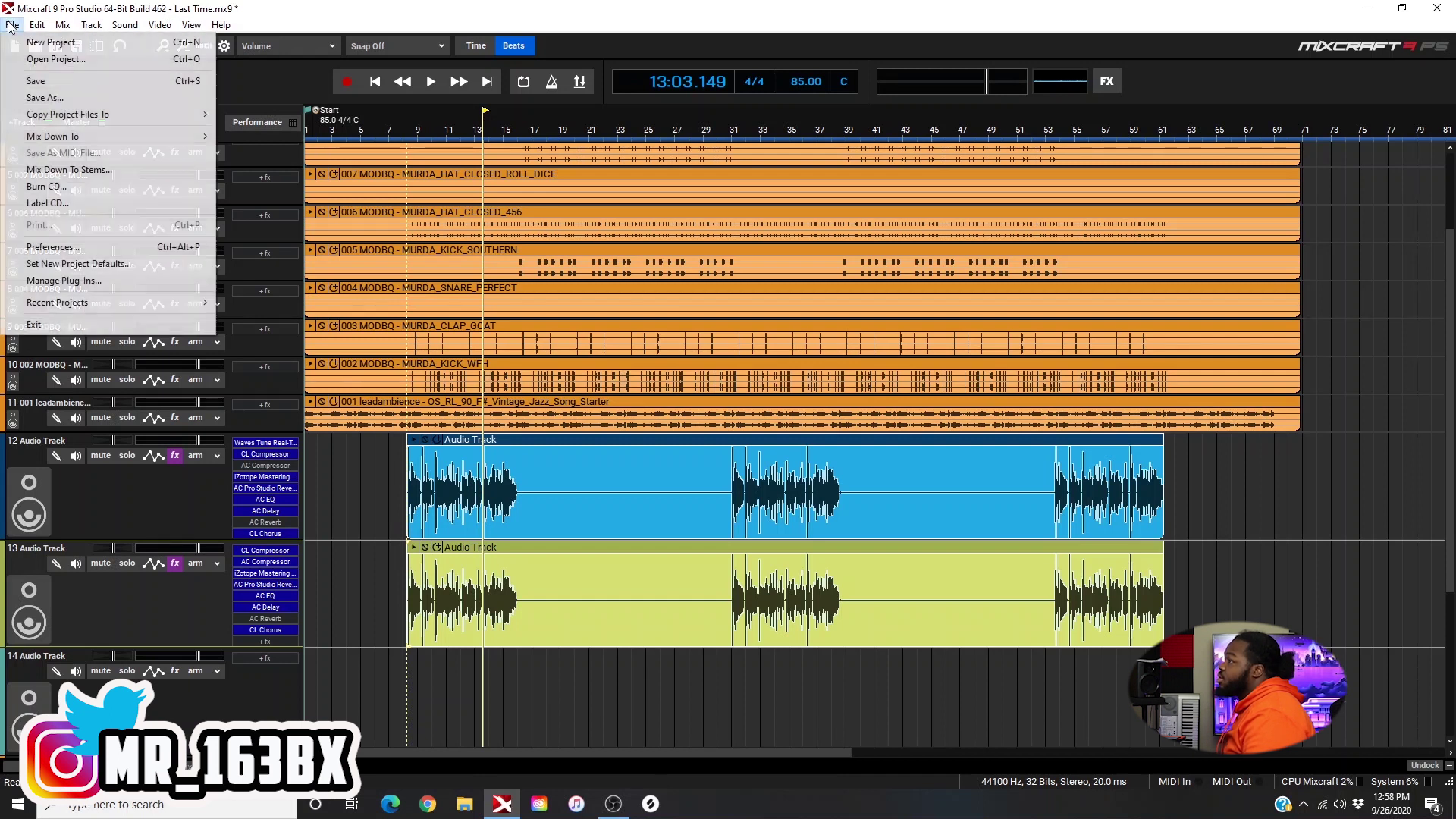
left_click(92, 173)
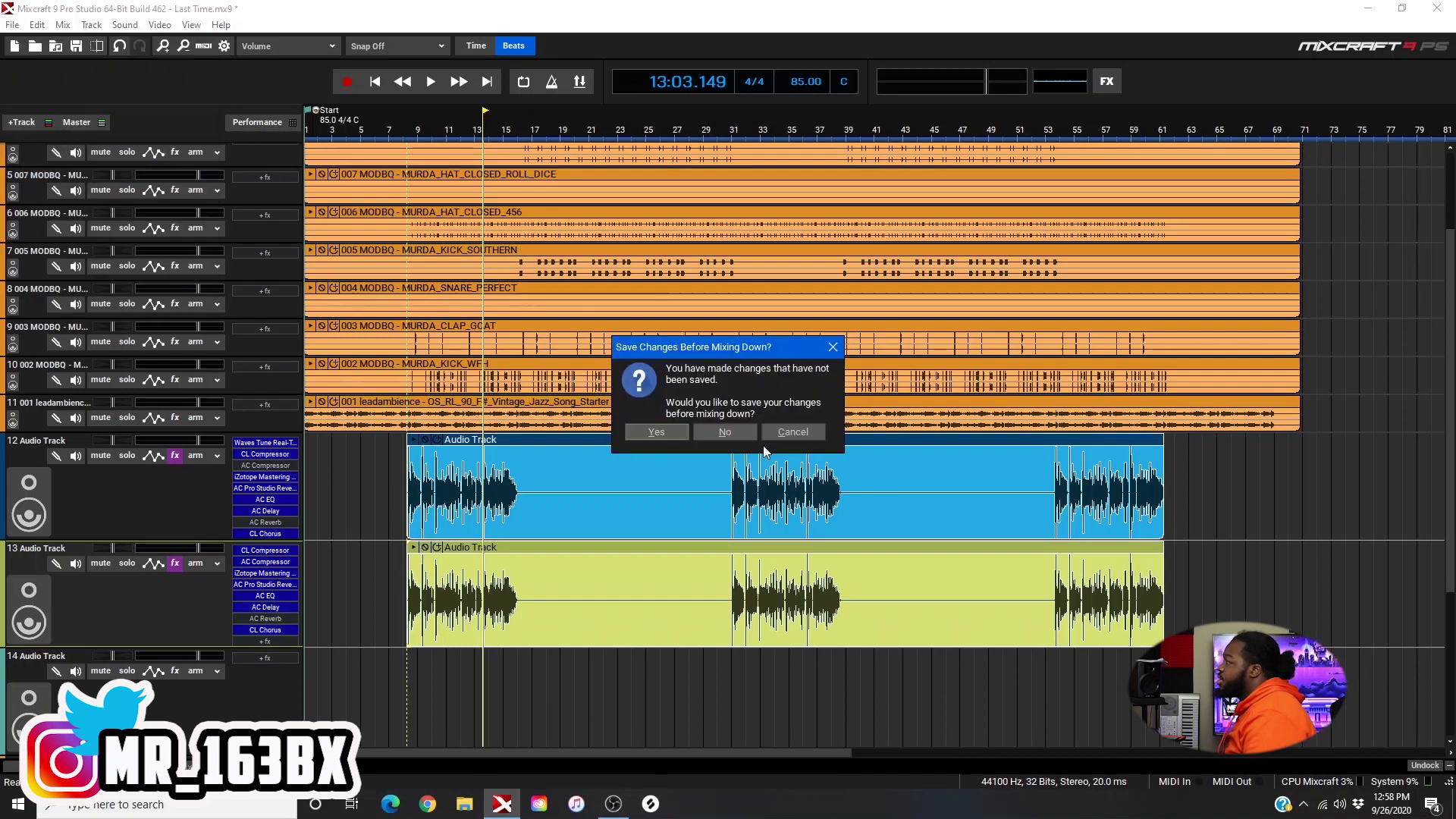
left_click(672, 434)
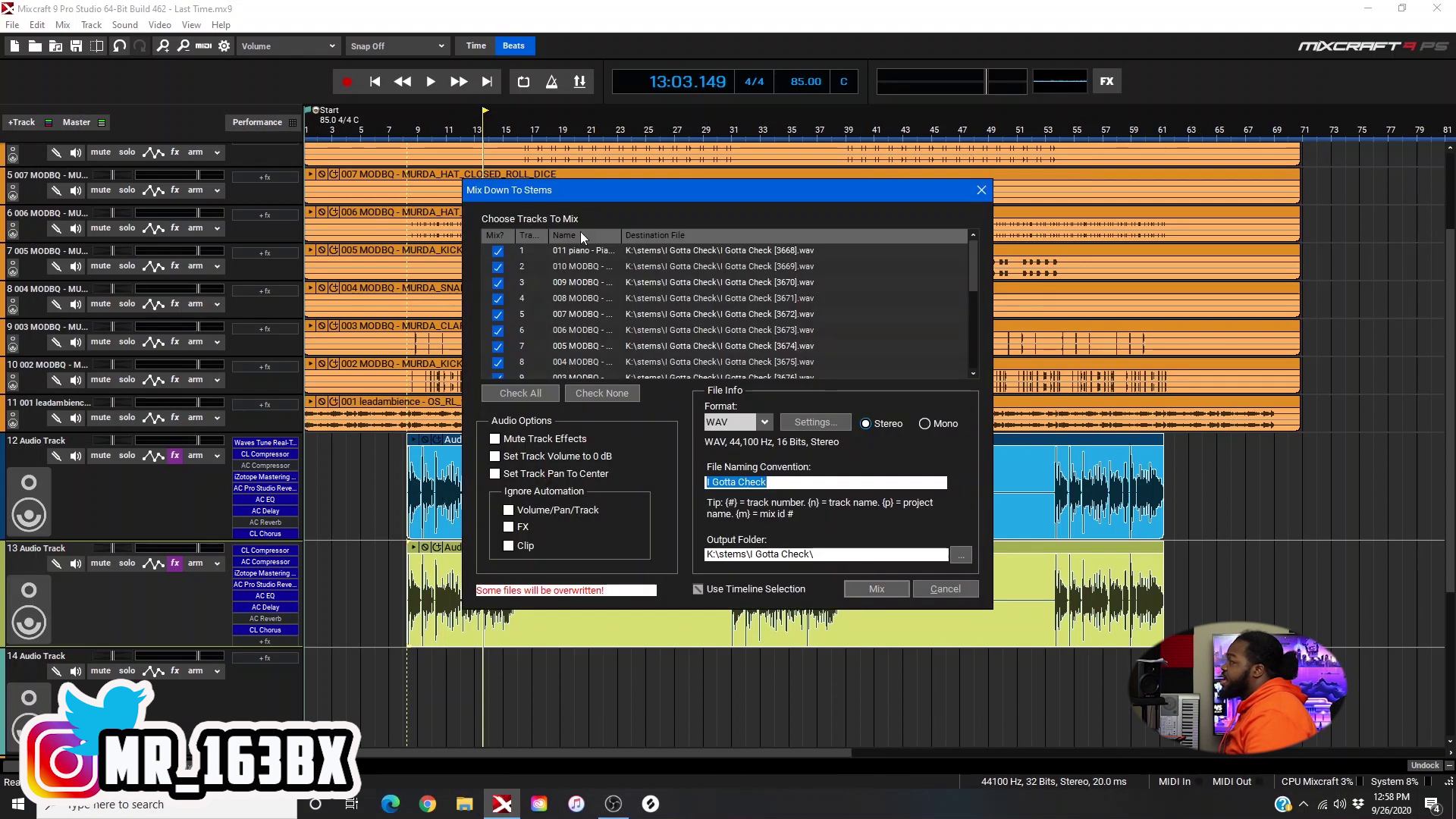
left_click(922, 588)
Switch to File Explorer and examine the exported stem files in the stems\Last Time folder on the K: drive.
left_click(464, 804)
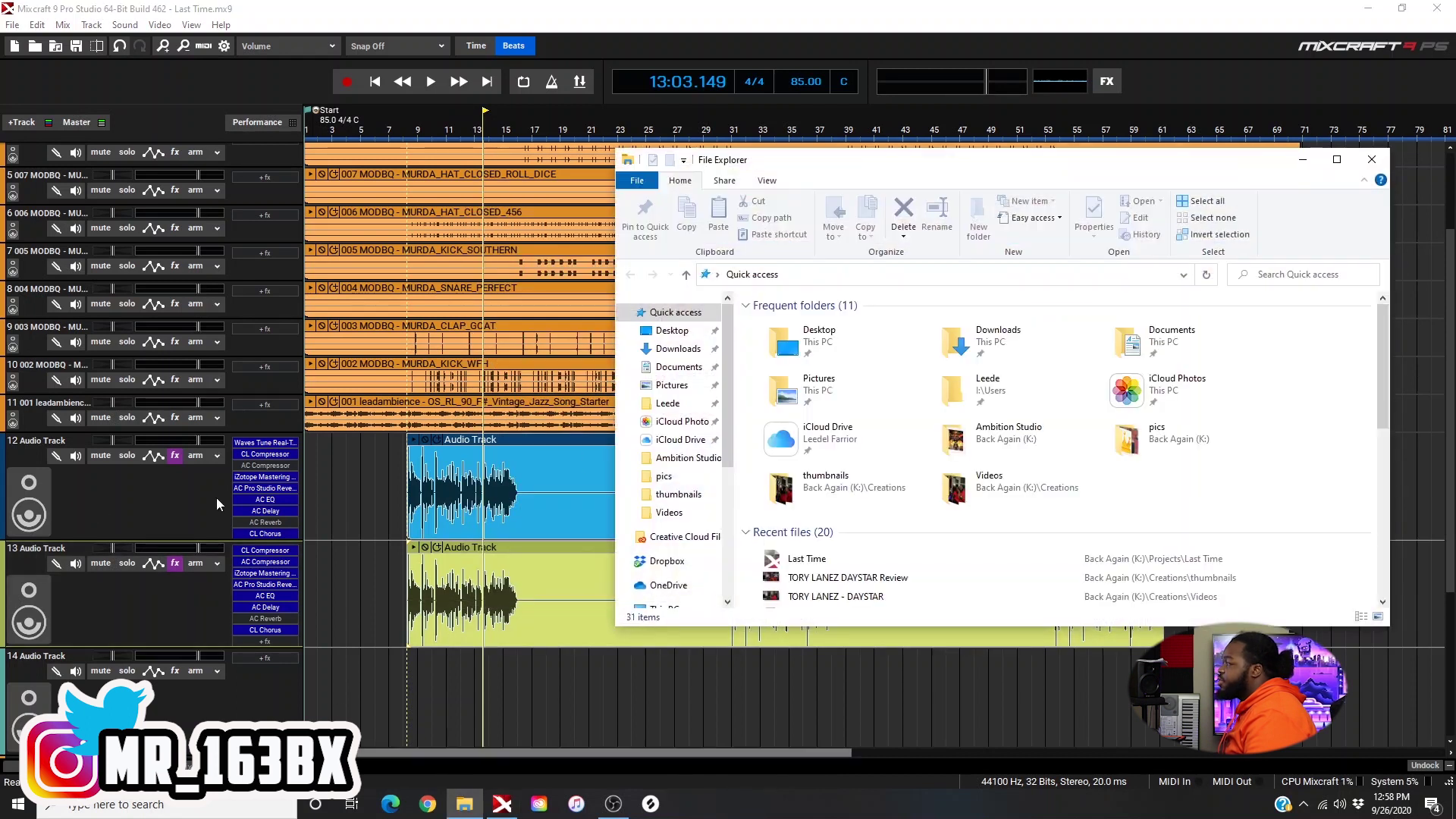
scroll(986, 455, "down", 3)
scroll(694, 508, "down", 3)
scroll(694, 508, "down", 3)
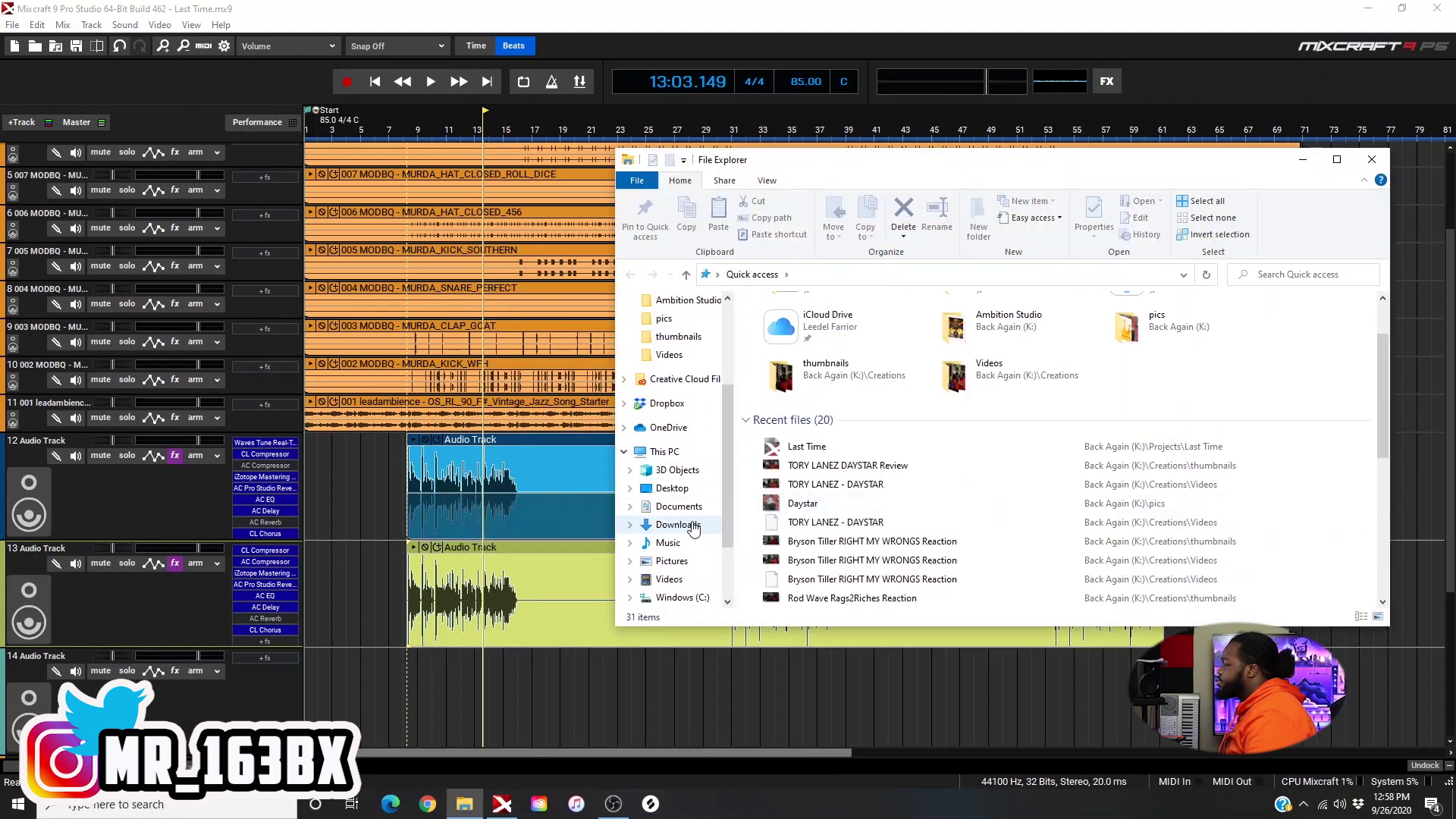
left_click(681, 537)
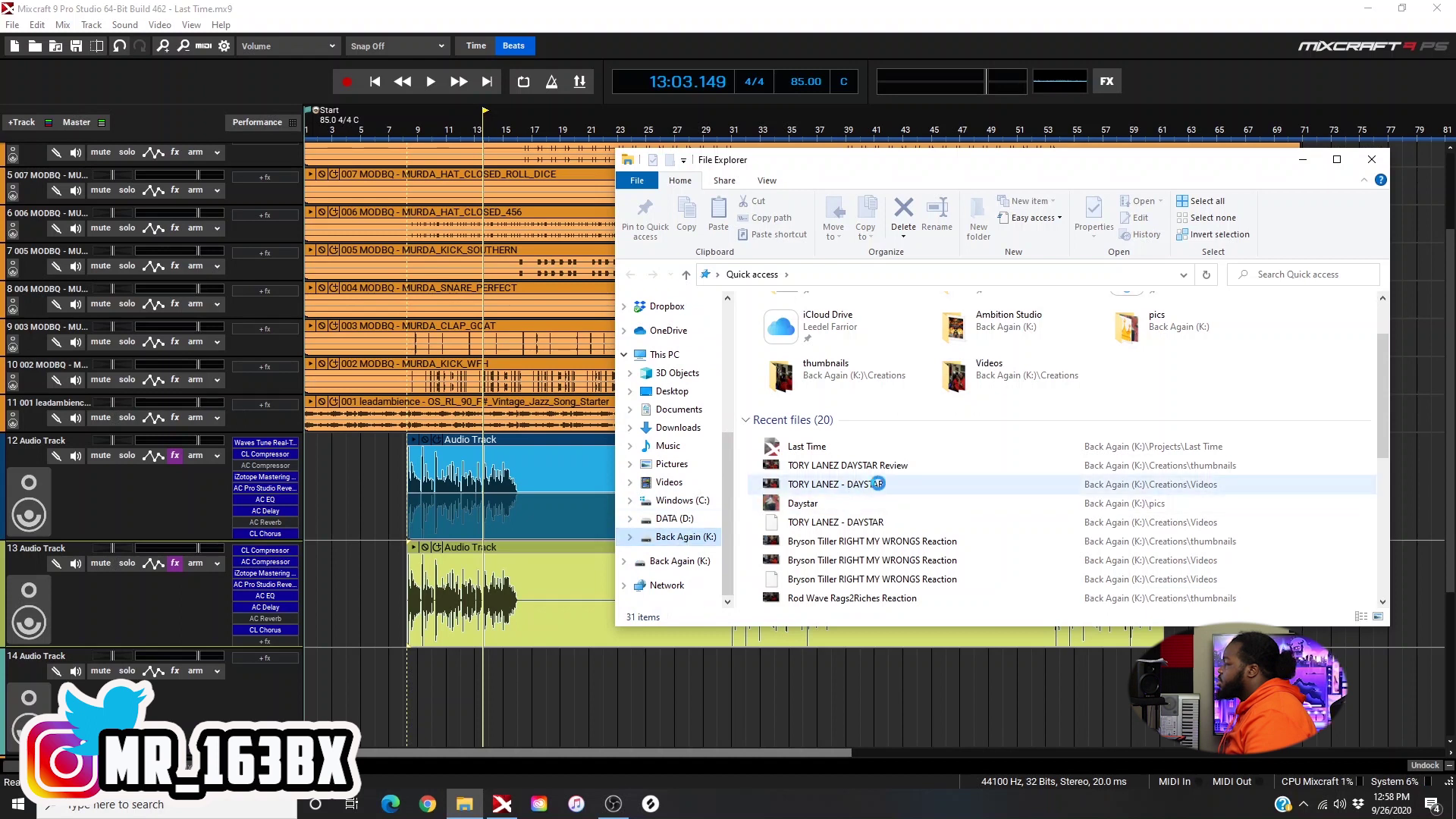
scroll(876, 471, "down", 5)
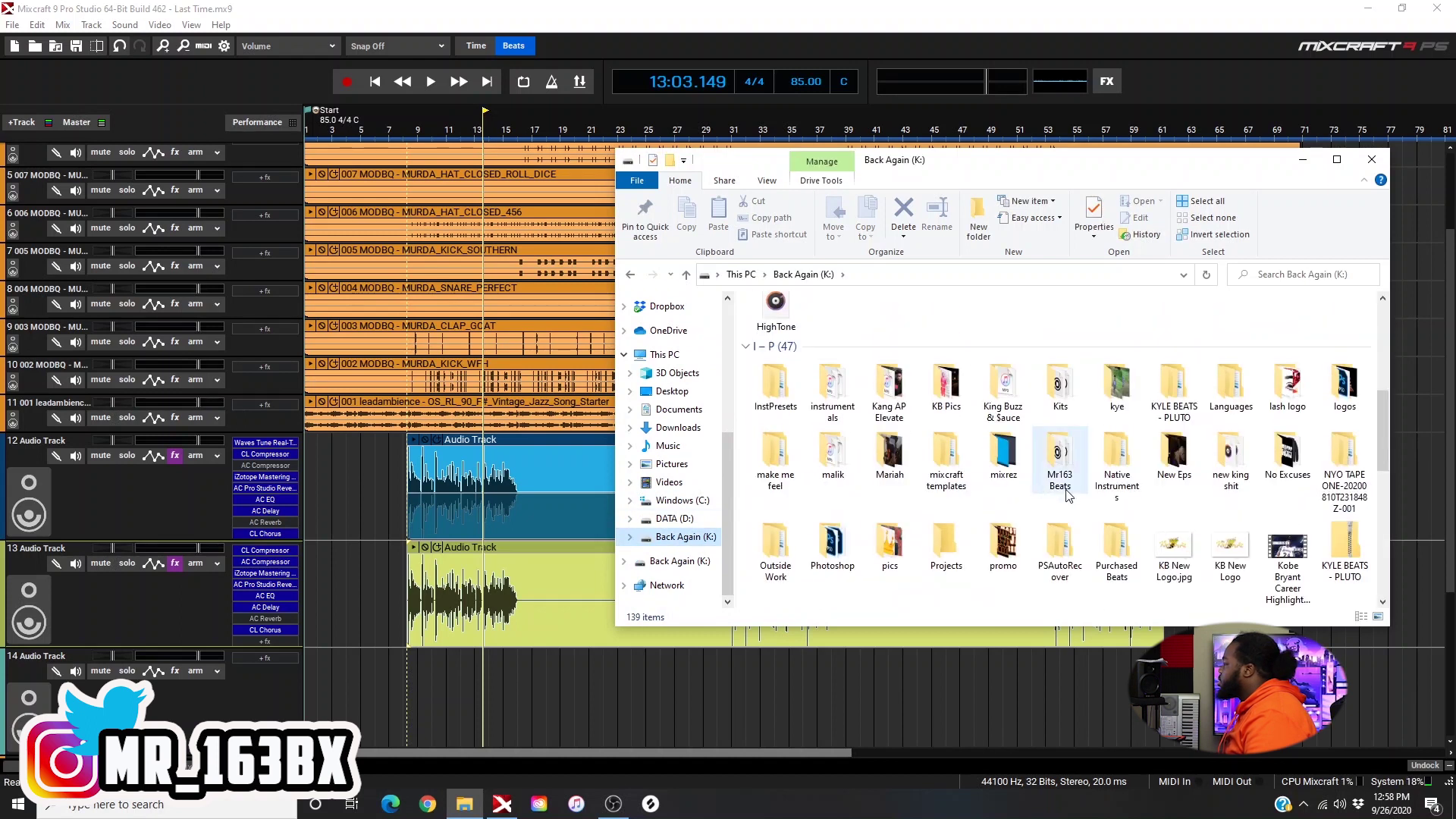
scroll(1068, 495, "down", 10)
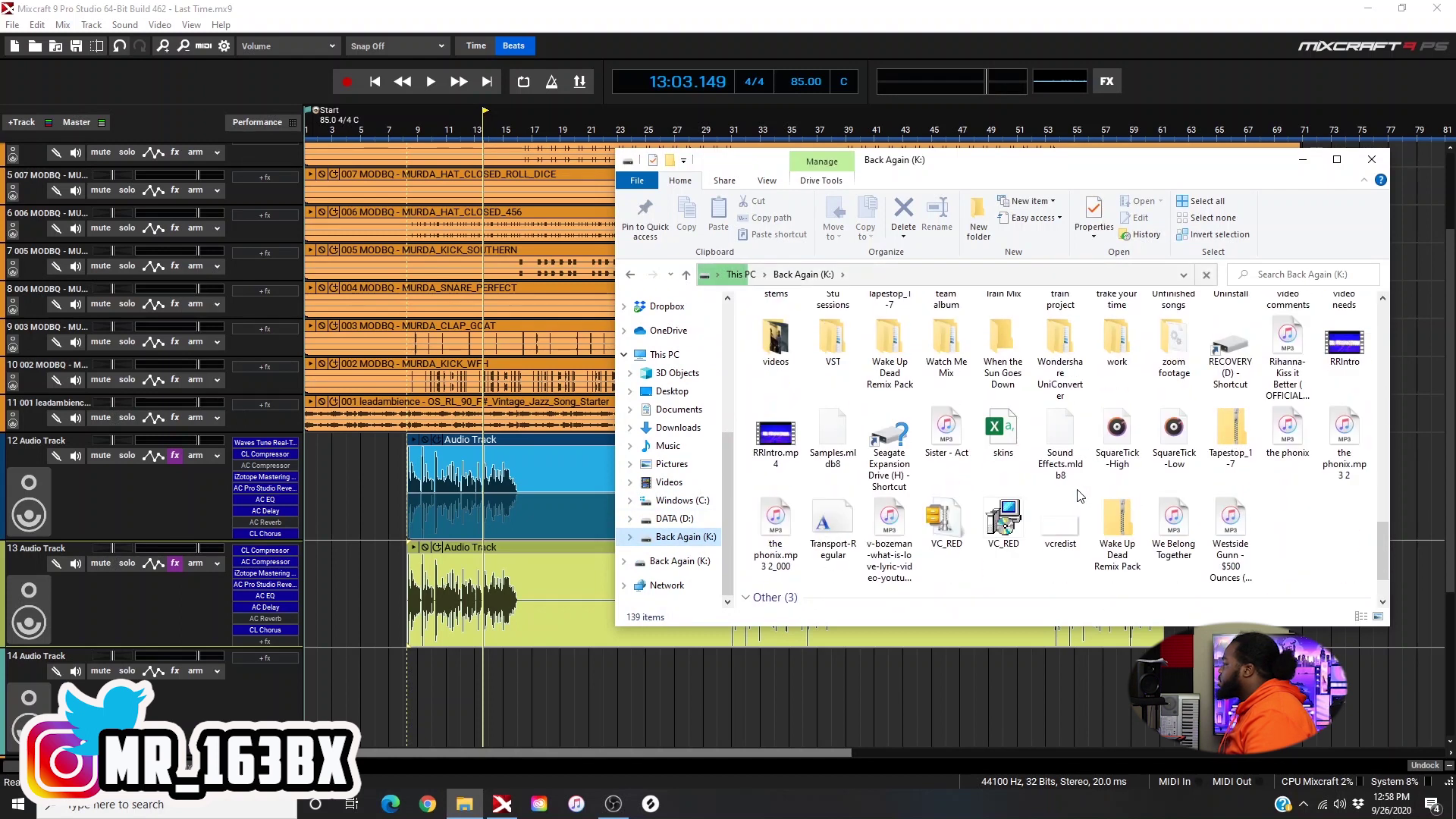
scroll(1084, 493, "up", 2)
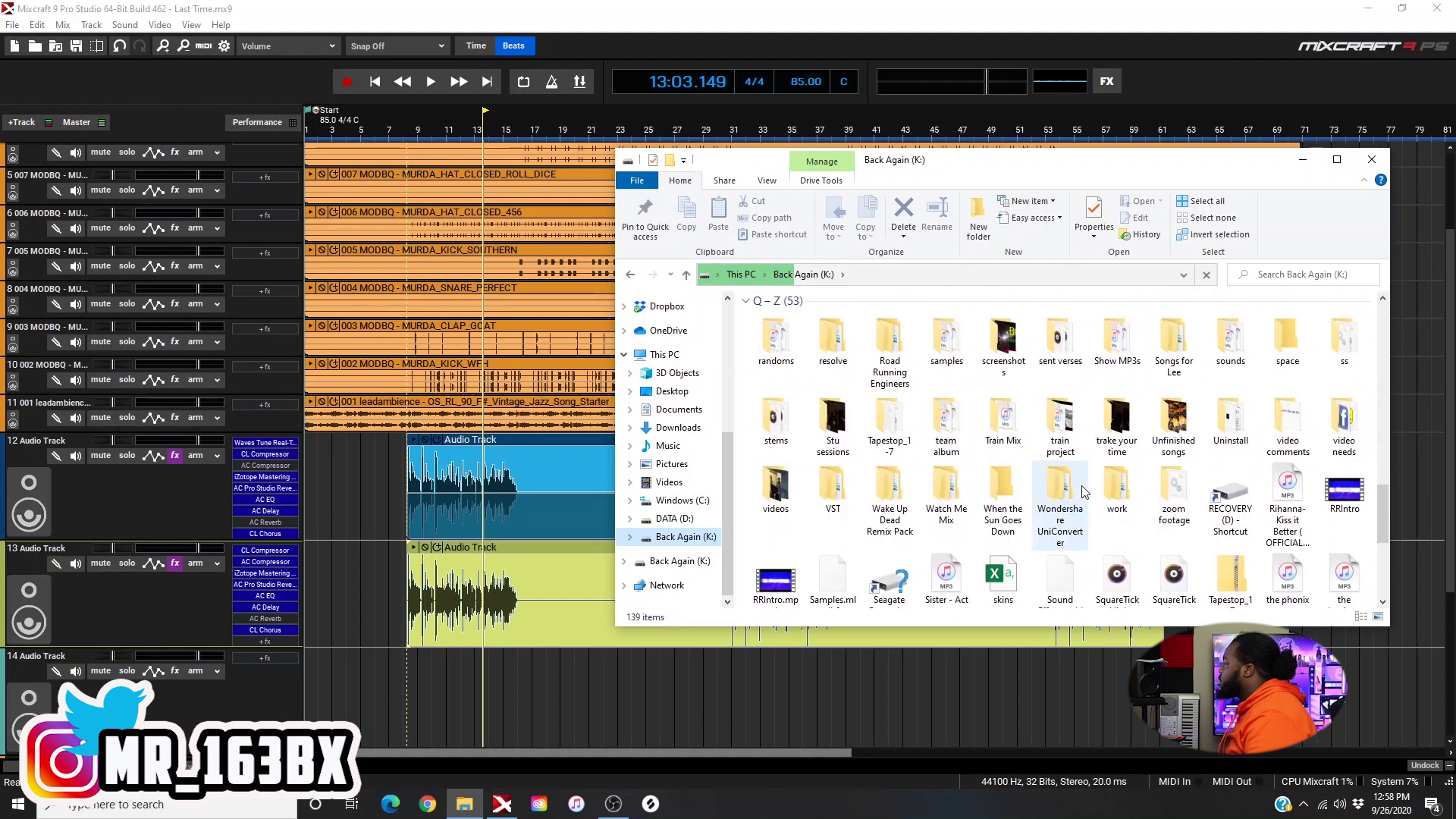
double_click(778, 423)
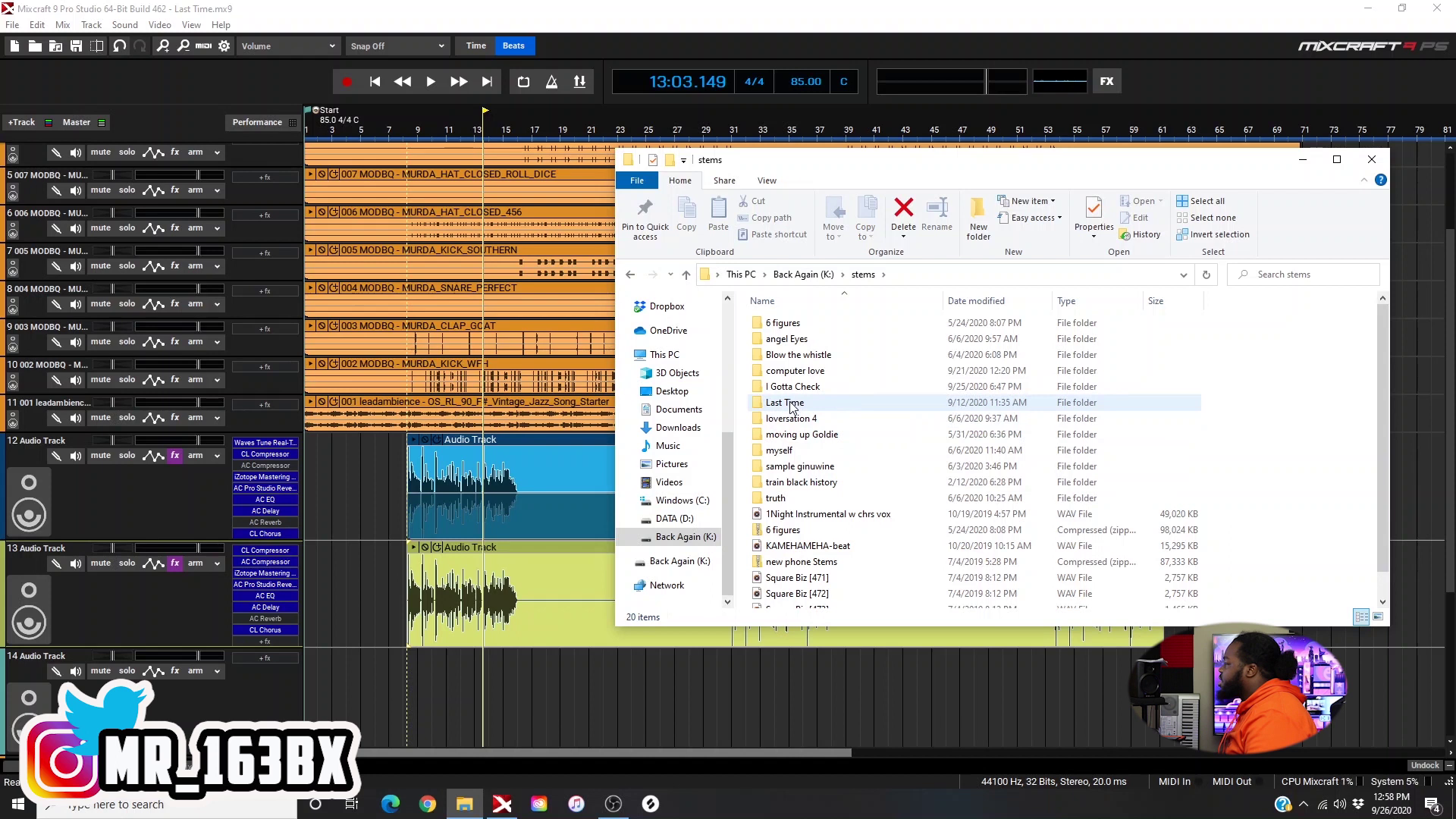
double_click(786, 403)
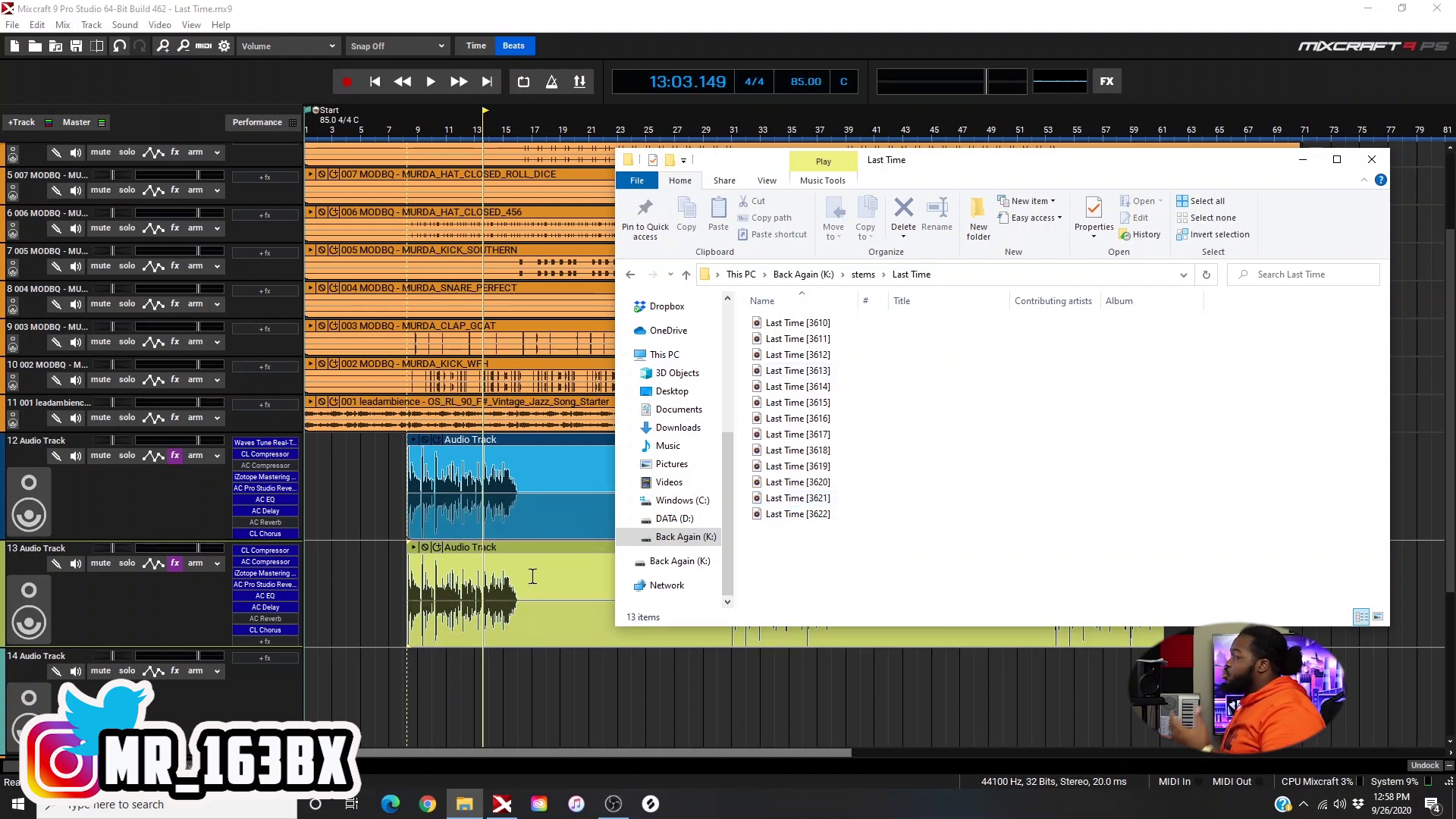
Switch back to Mixcraft and load the Last Time2.mx9 project from the recent projects.
left_click(9, 25)
left_click(37, 25)
left_click(12, 25)
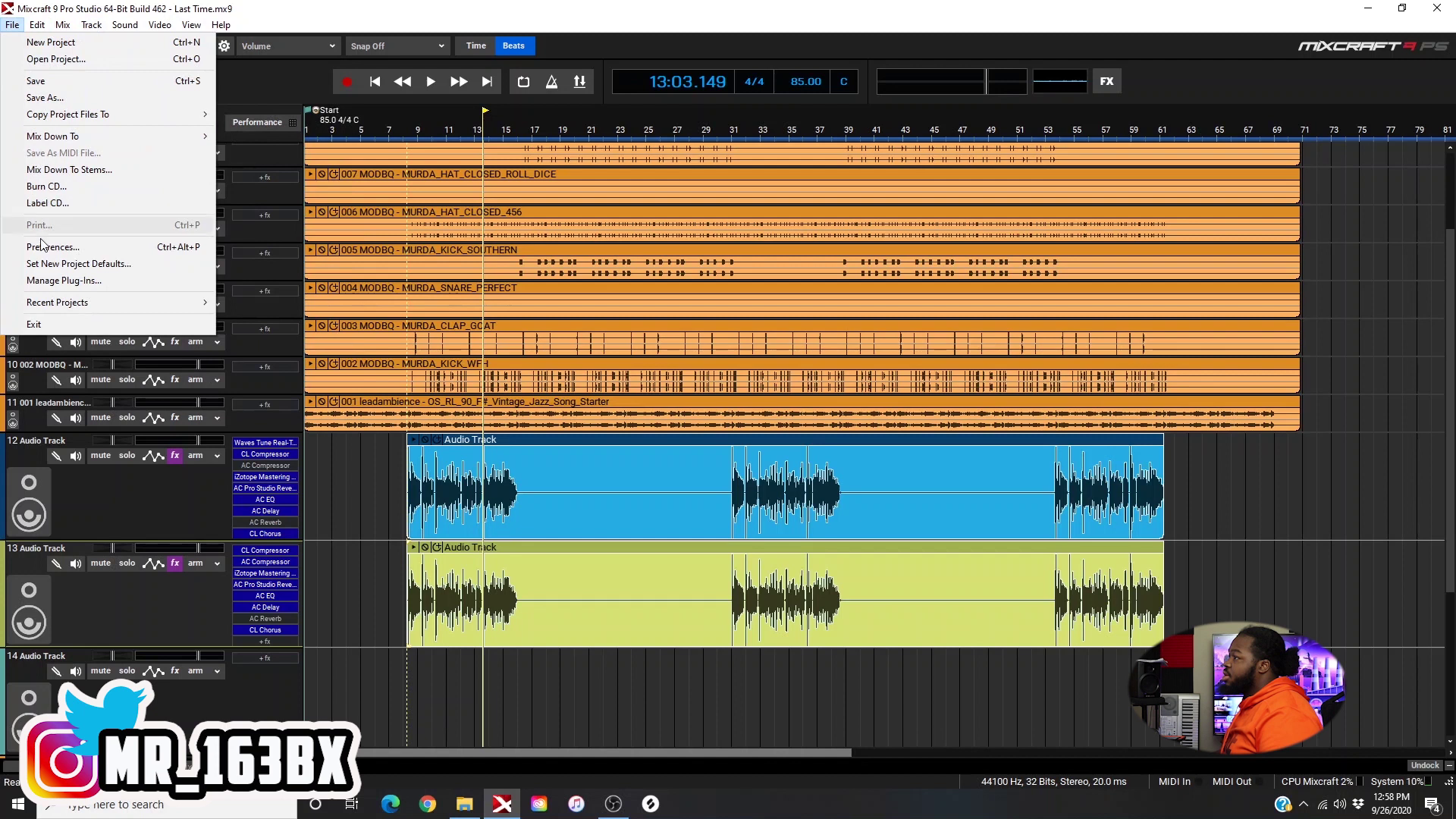
mouse_move(65, 303)
left_click(293, 319)
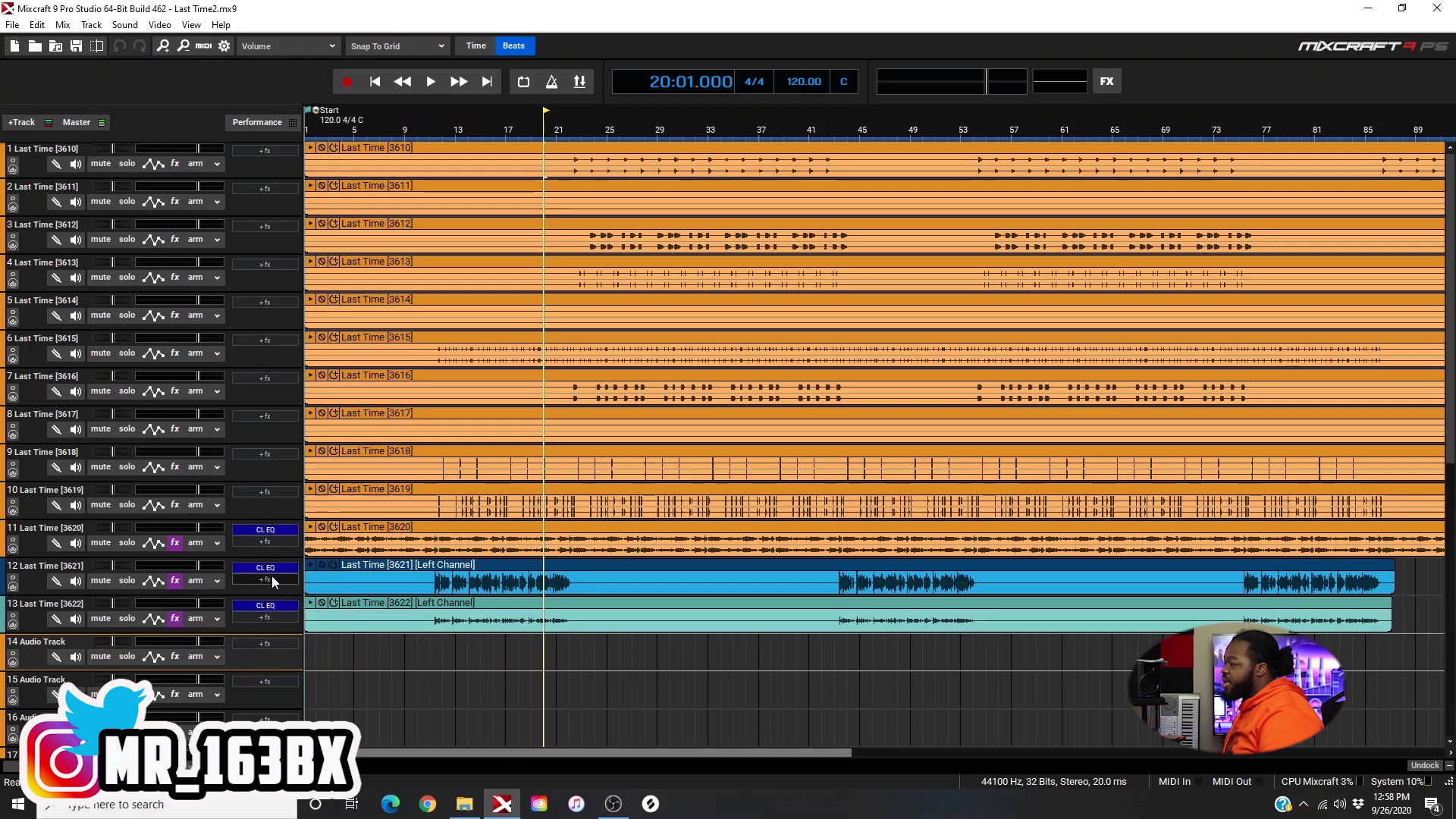
Audition the imported stems from measure 11 and again from measure 21, stopping playback each time.
left_click(435, 642)
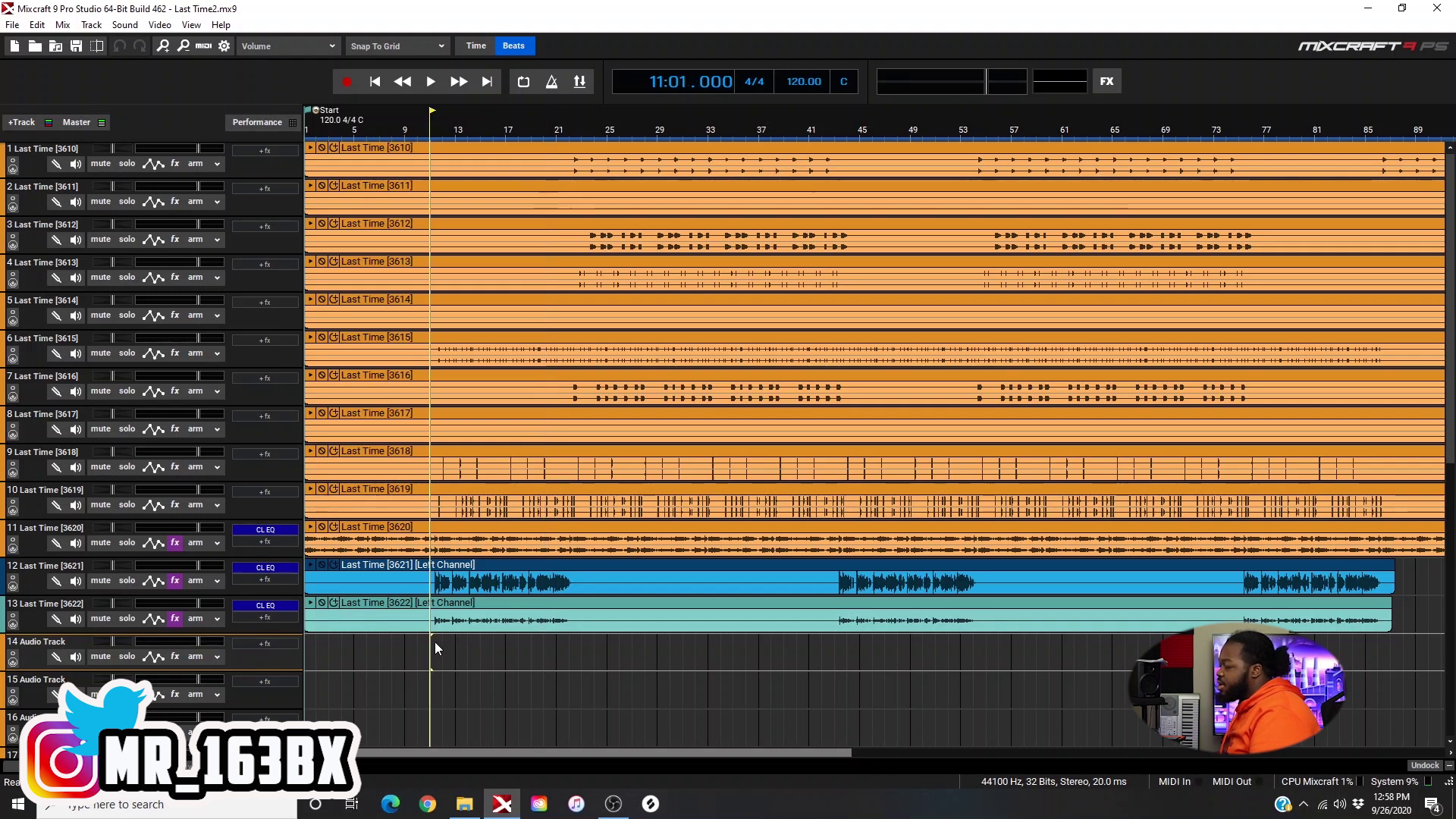
key("space")
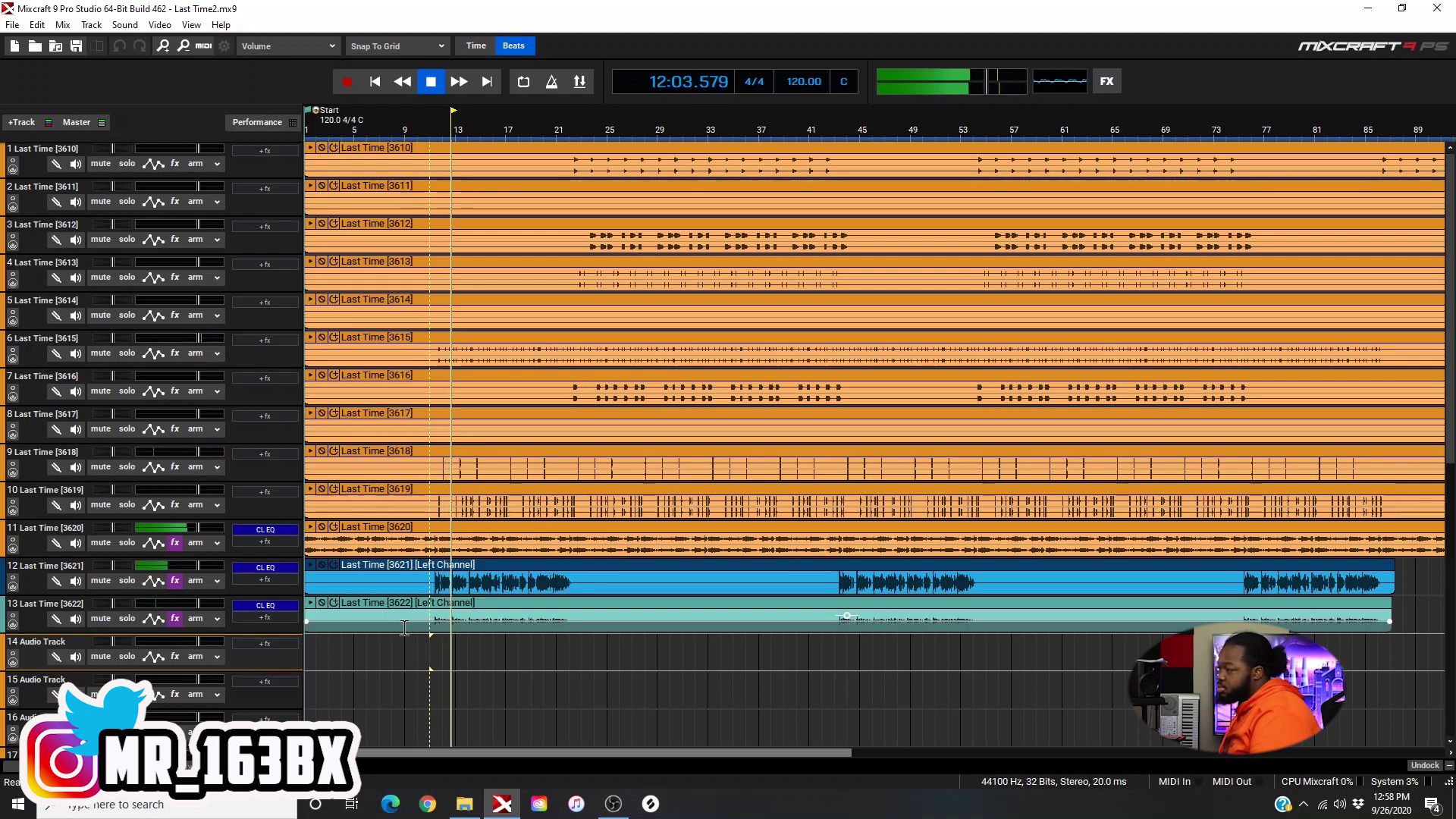
key("space")
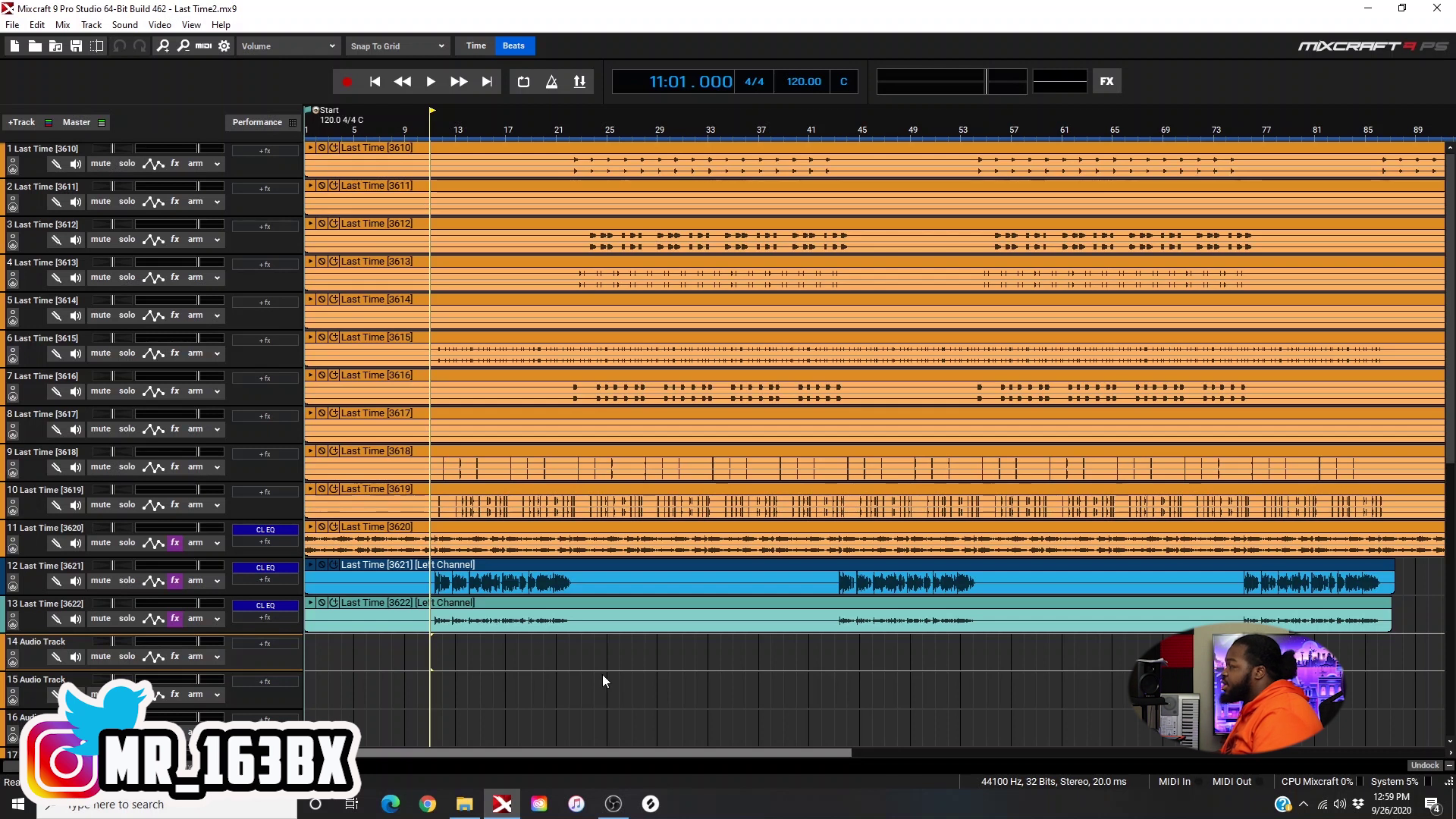
left_click(552, 648)
key("space")
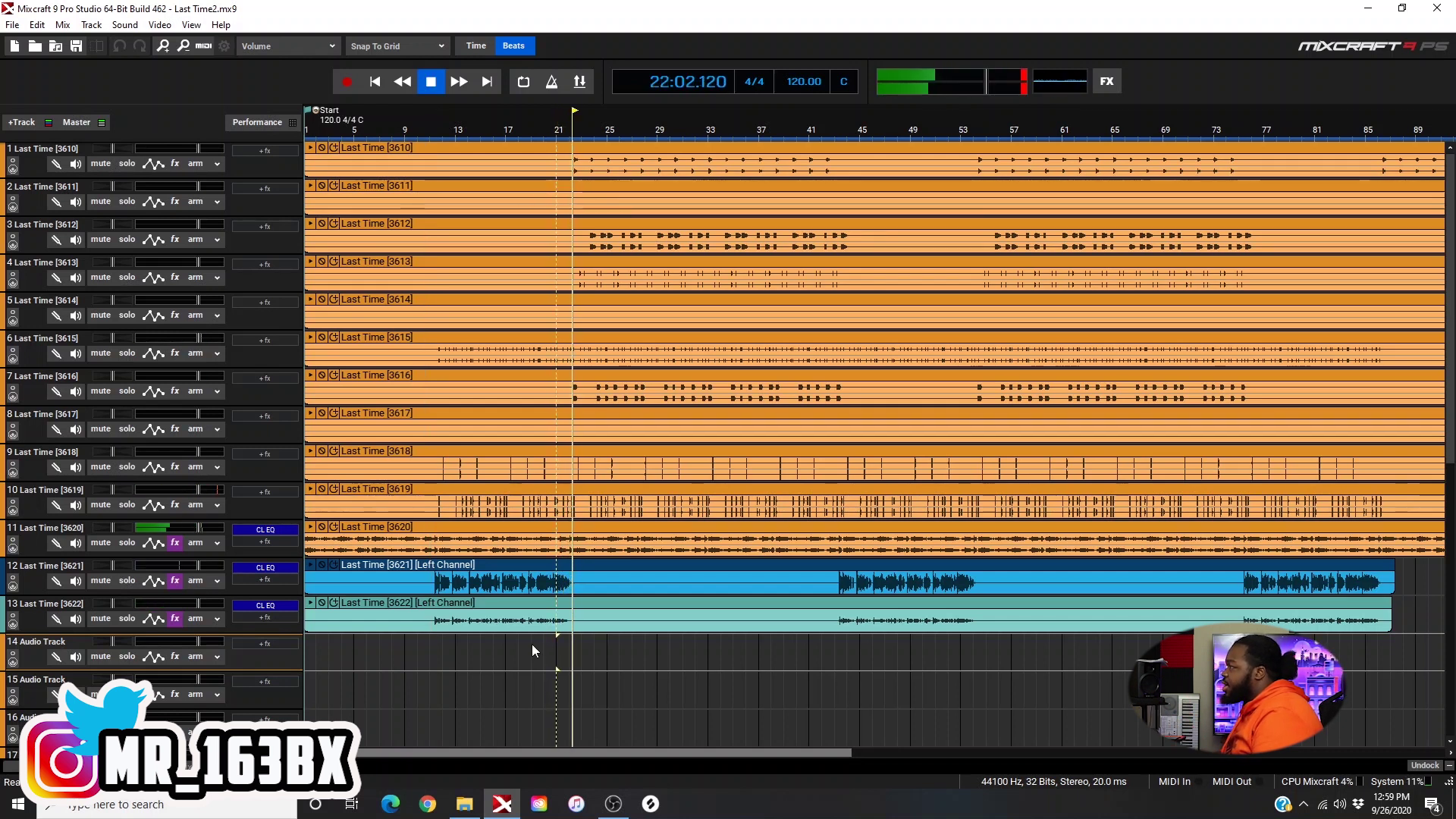
key("space")
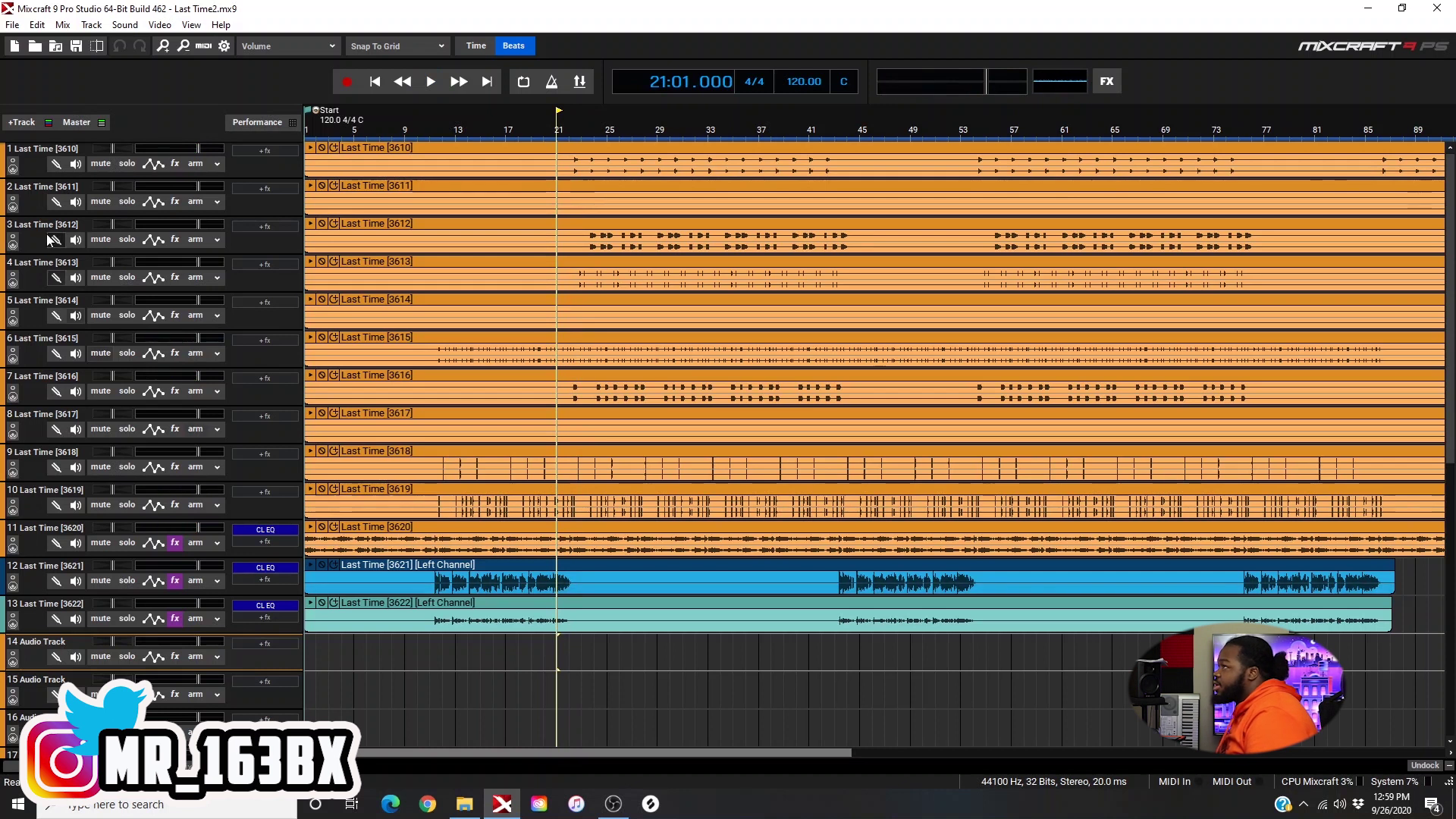
Try to reopen Last Time.mx9 from the recent projects.
left_click(12, 24)
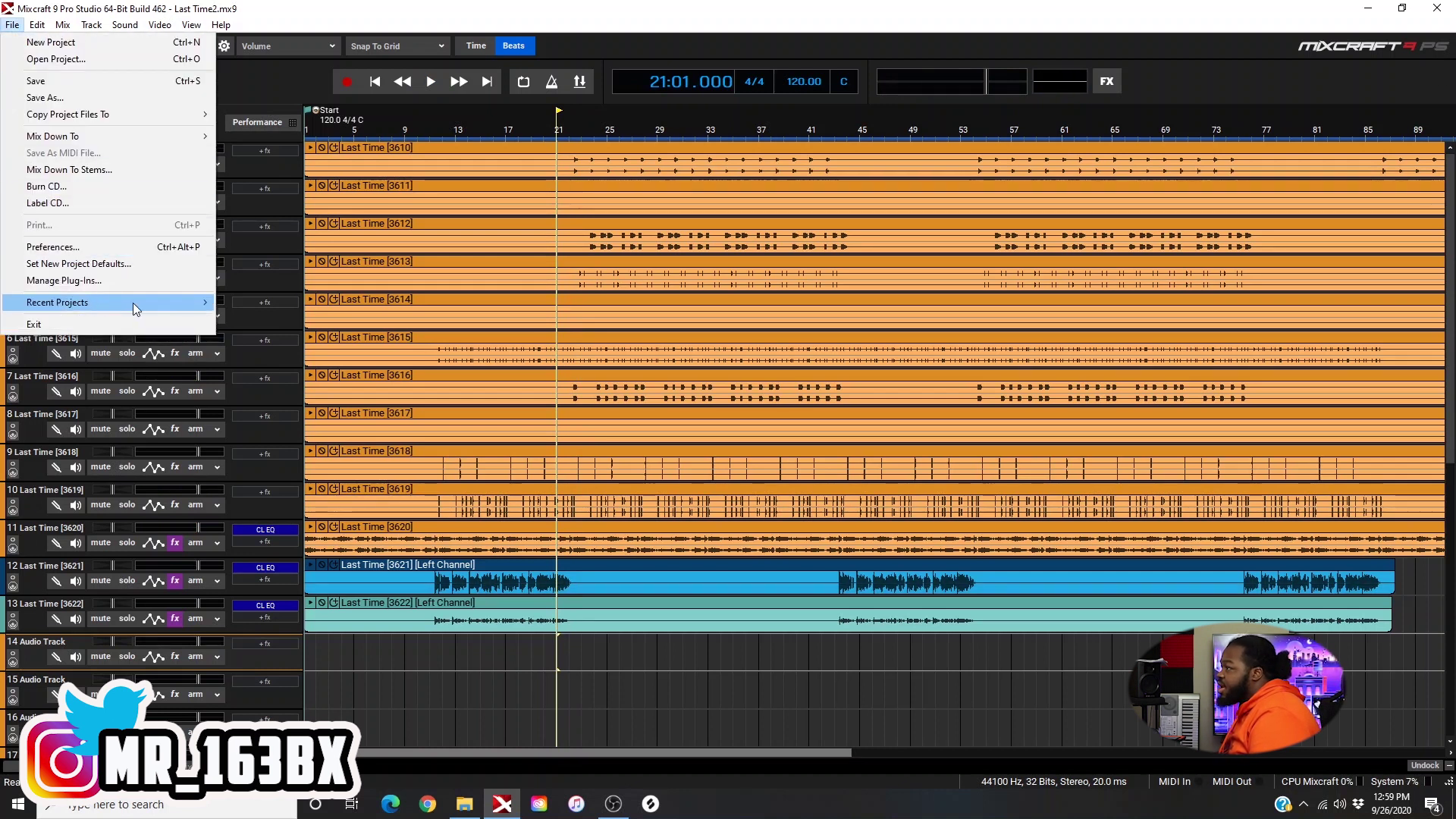
mouse_move(114, 302)
left_click(272, 320)
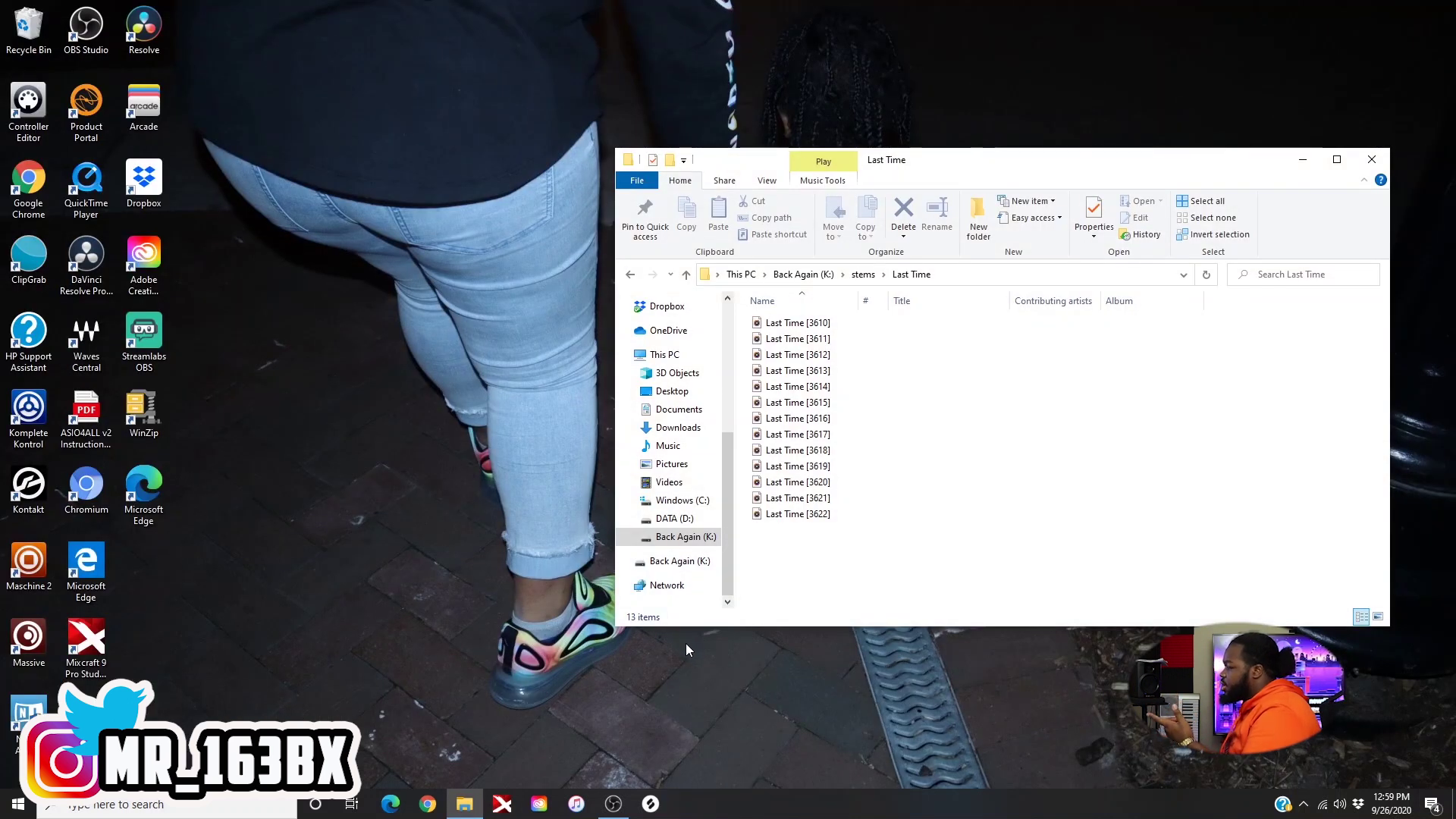
Close File Explorer, relaunch Mixcraft and load Last Time2.mx9 as the existing project.
left_click(1372, 159)
left_click(502, 804)
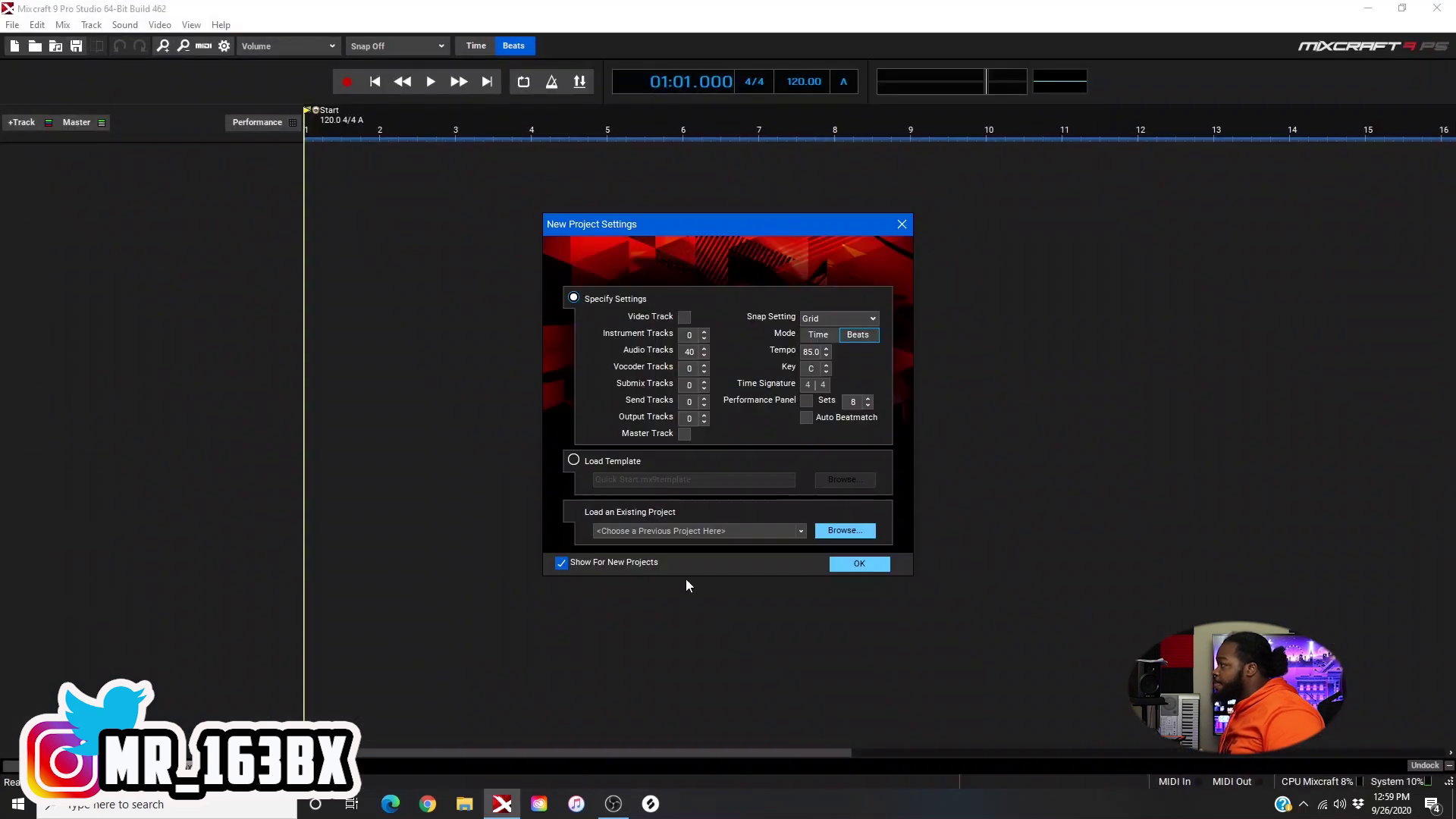
left_click(697, 531)
left_click(655, 541)
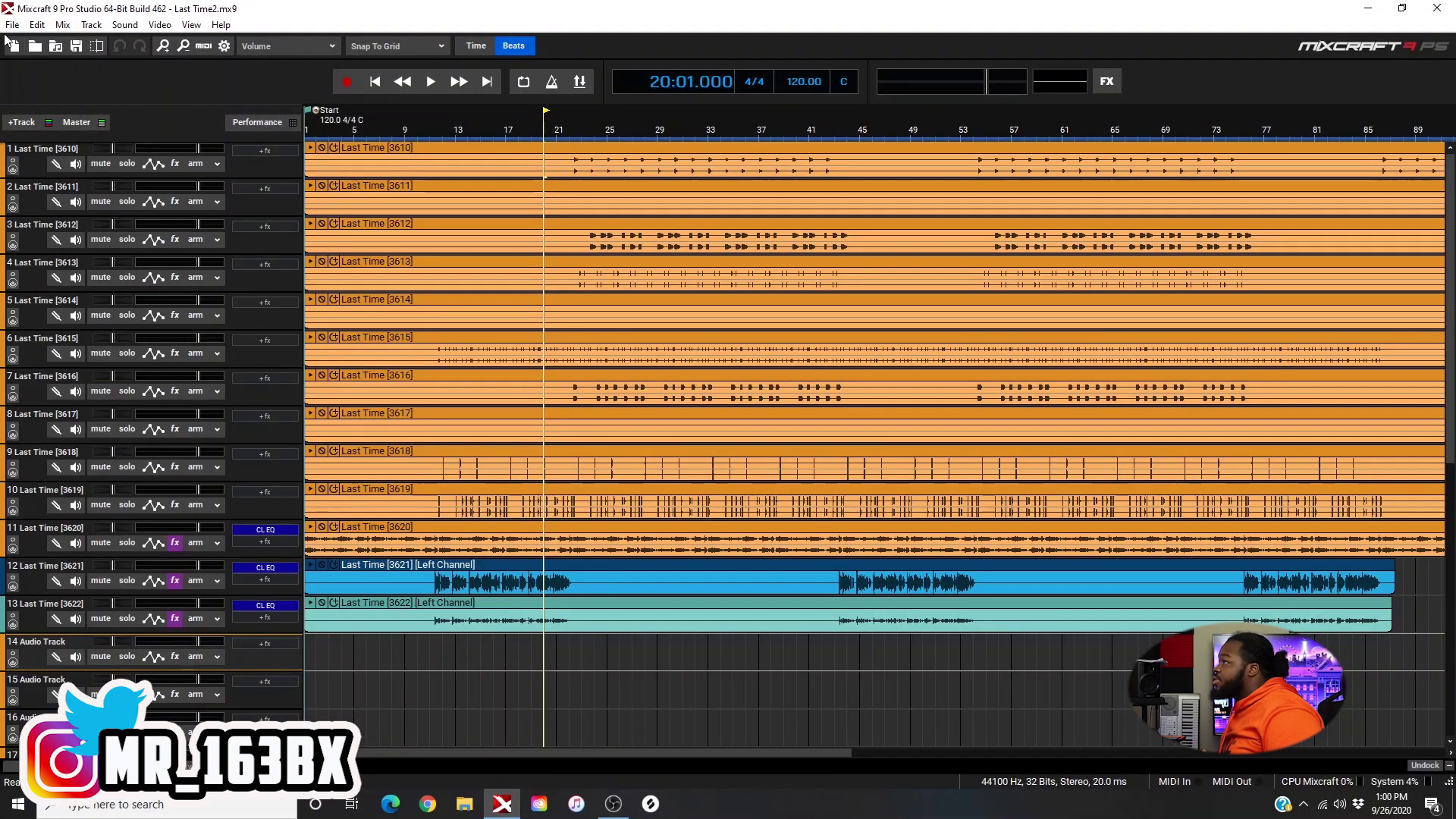
Load Last Time.mx9 from the recent projects in place of Last Time2.mx9.
left_click(13, 24)
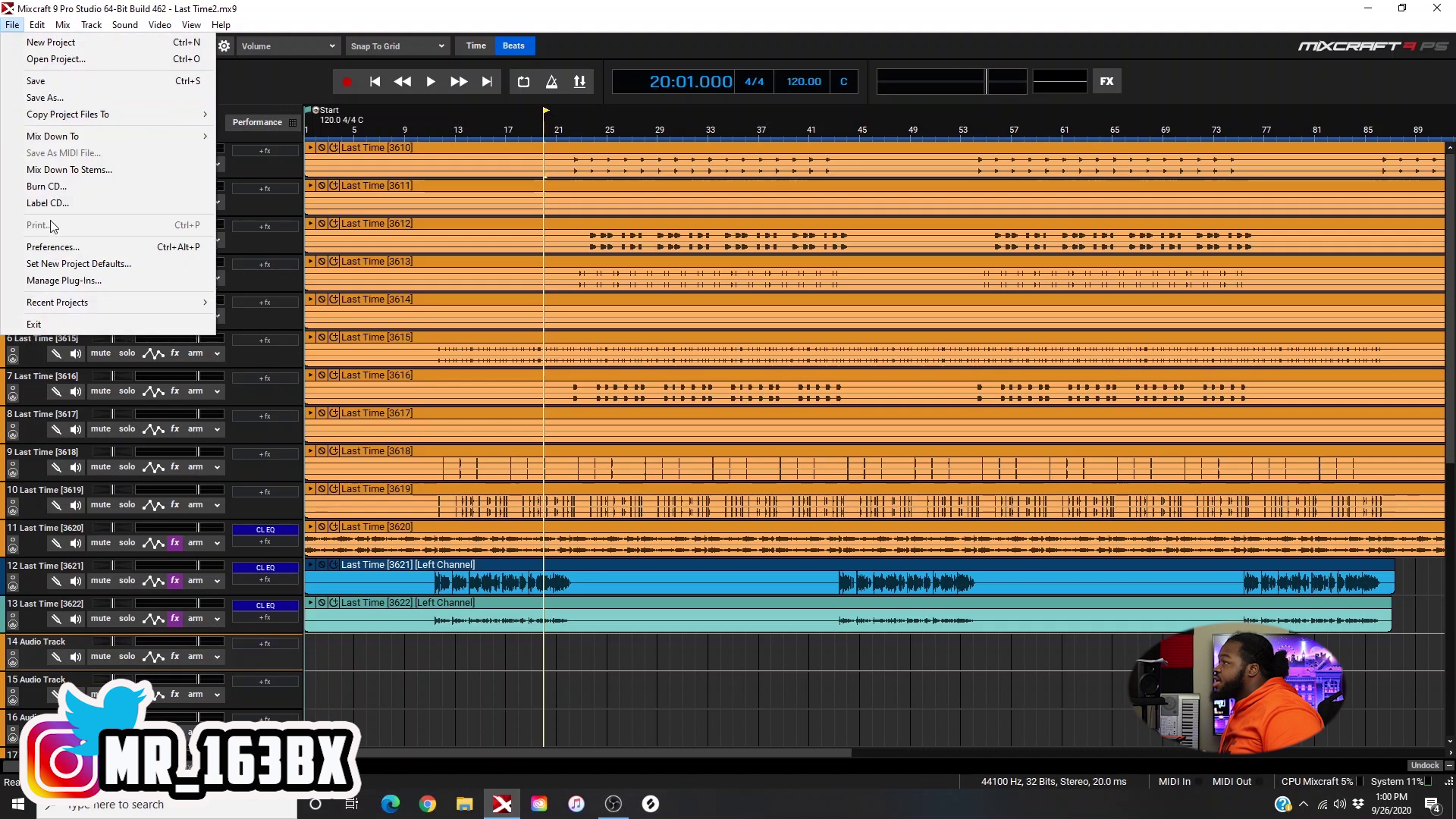
mouse_move(72, 304)
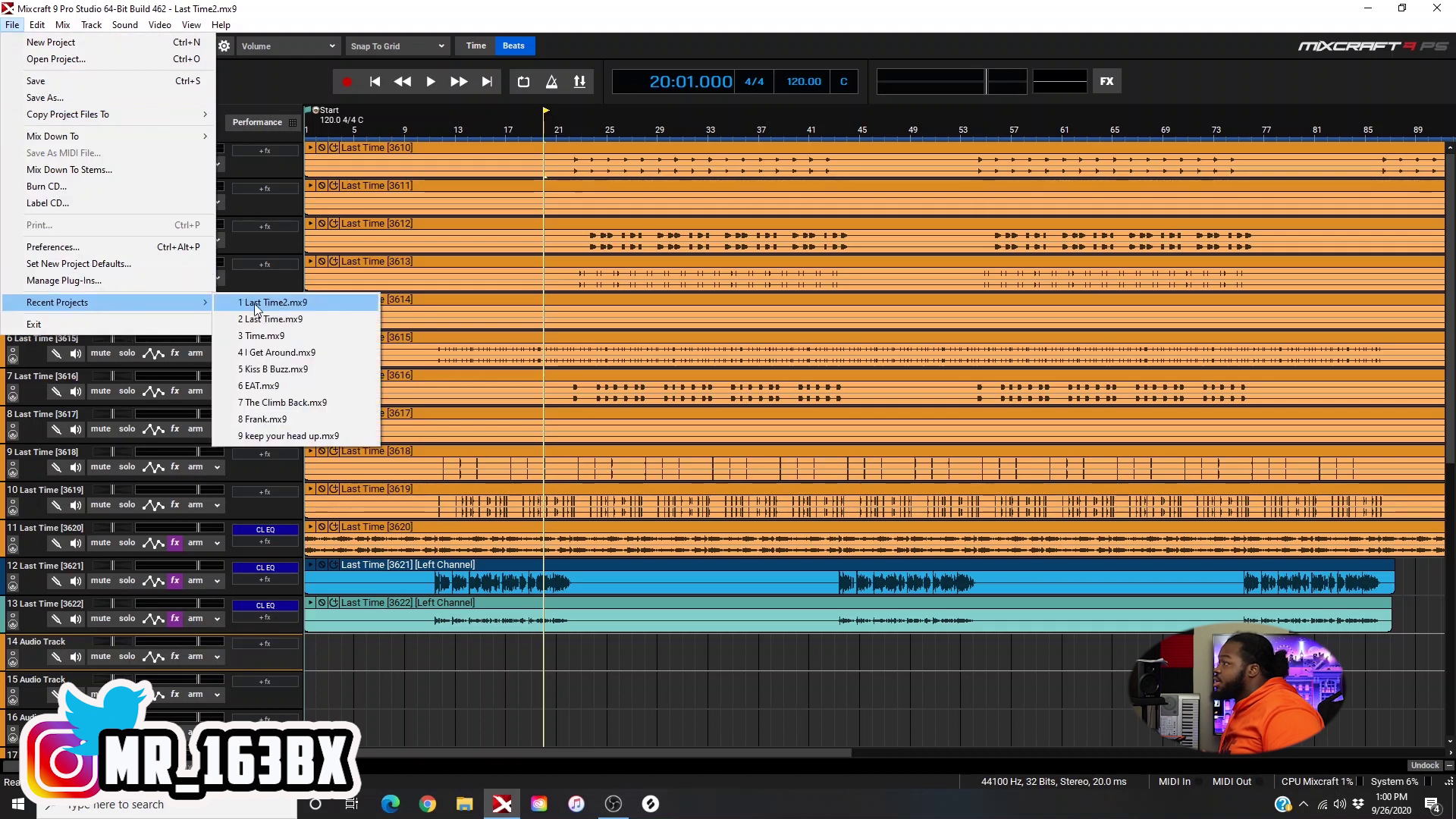
left_click(293, 322)
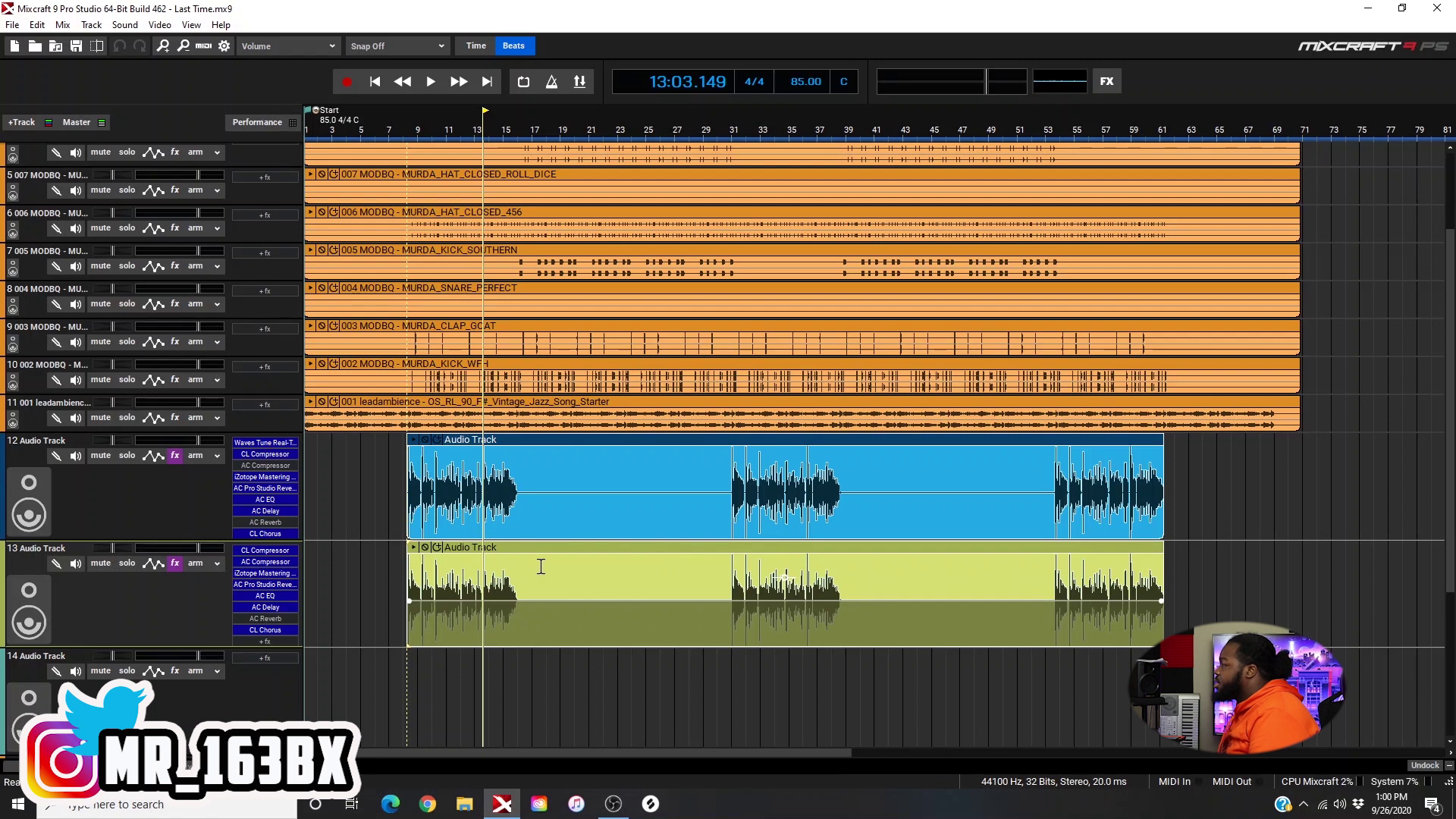
Audition the merged vocals with the beat twice from around measure 13, stopping playback each time.
key("space")
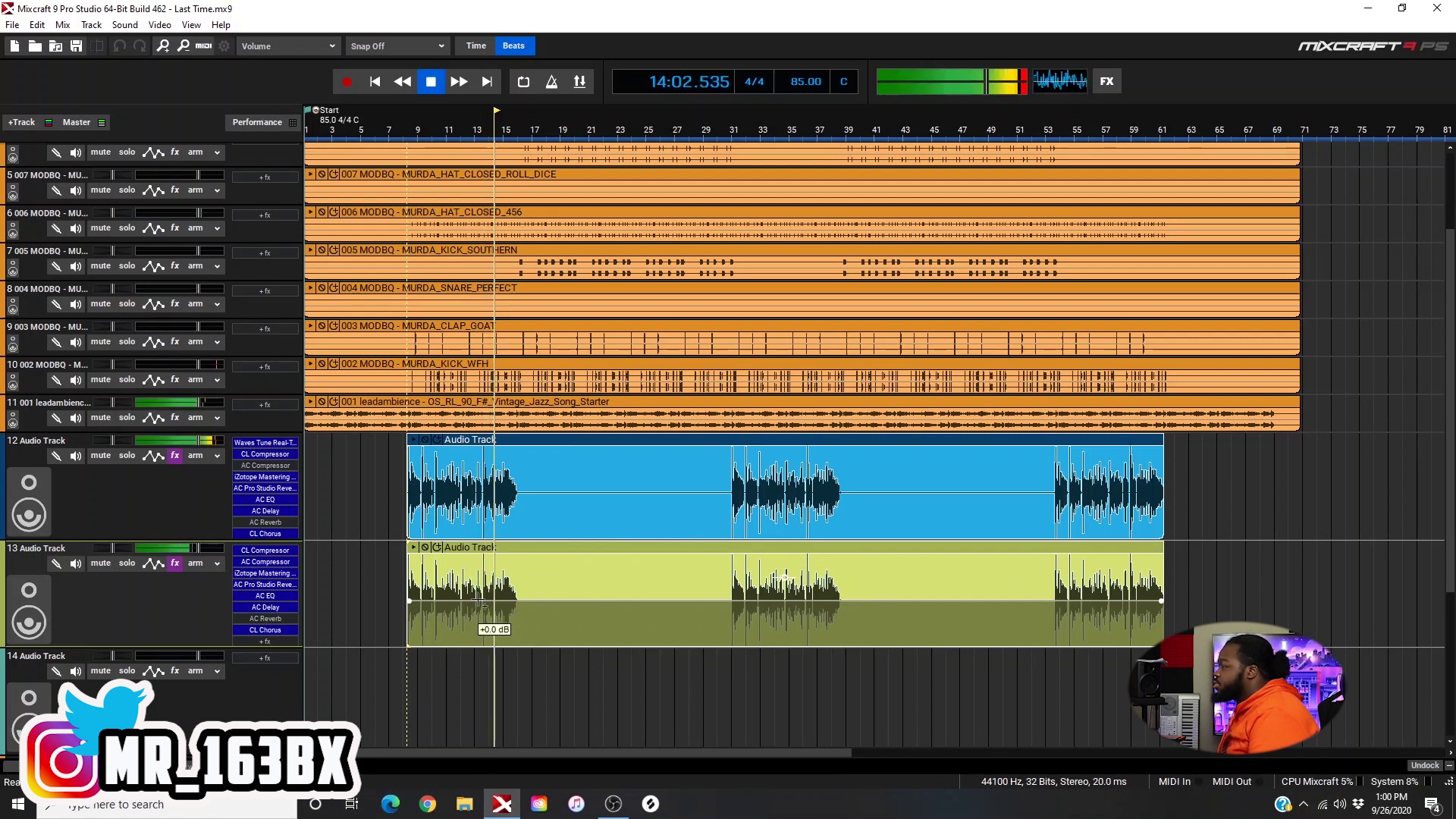
key("space")
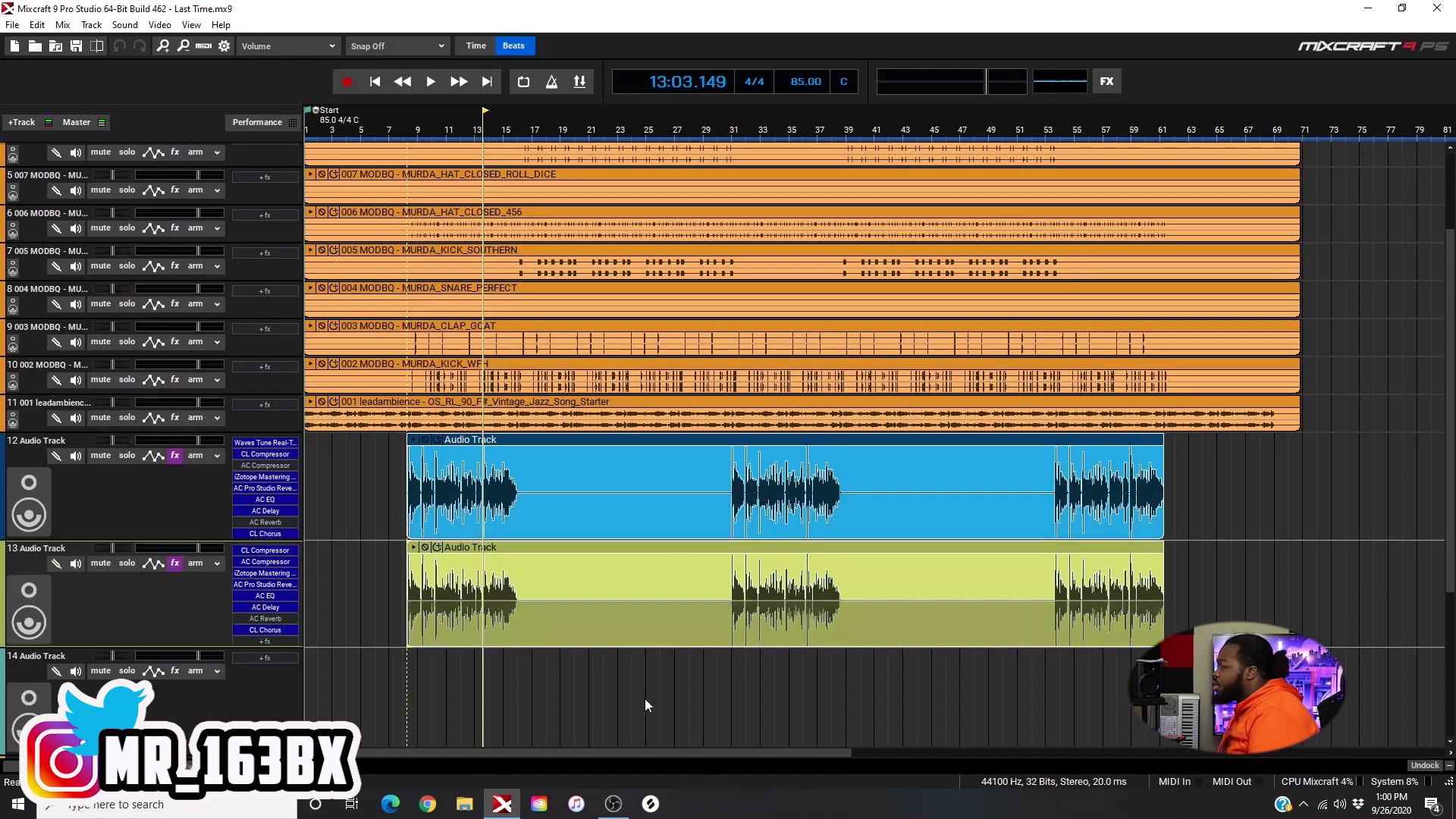
key("space")
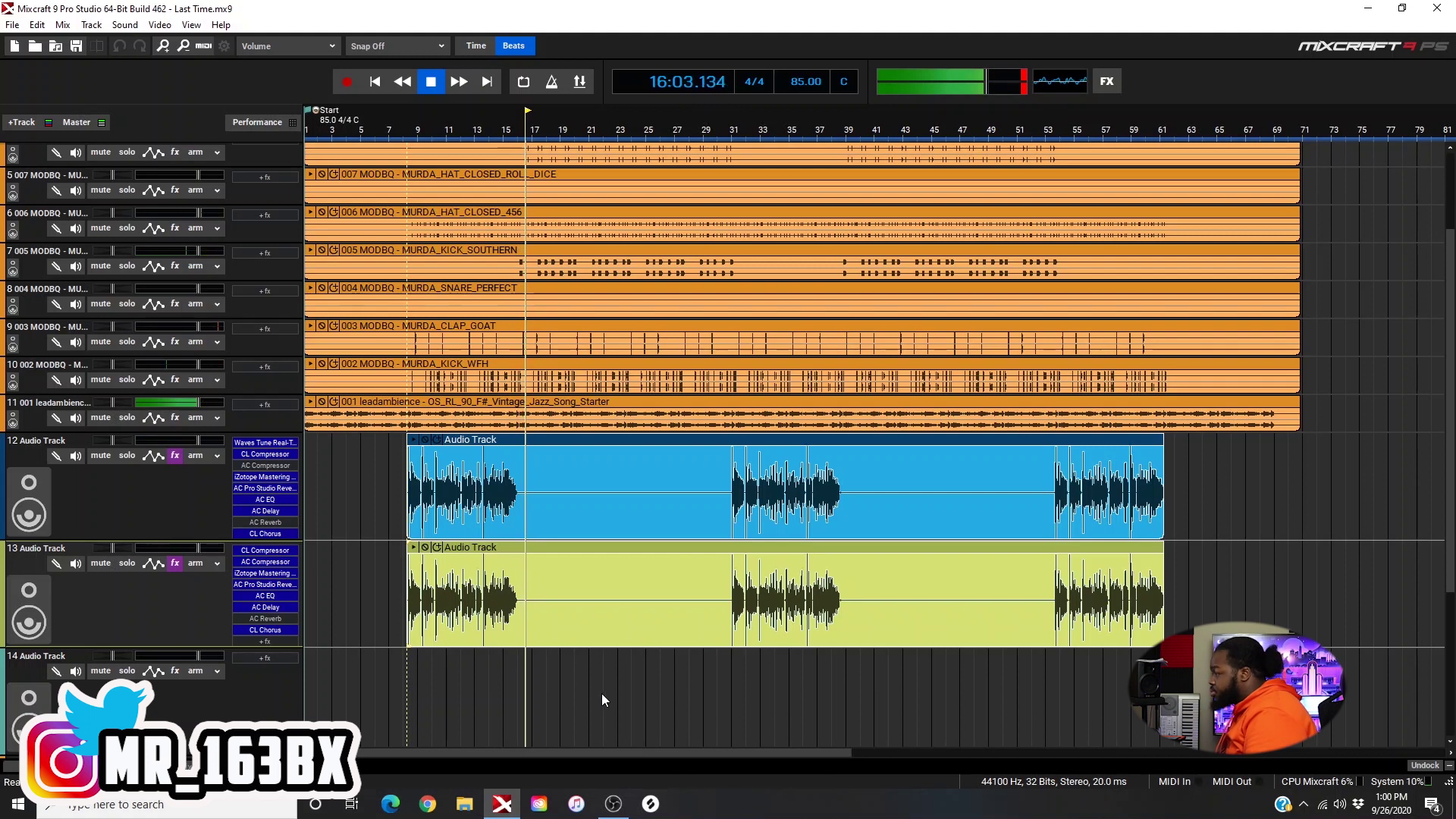
key("space")
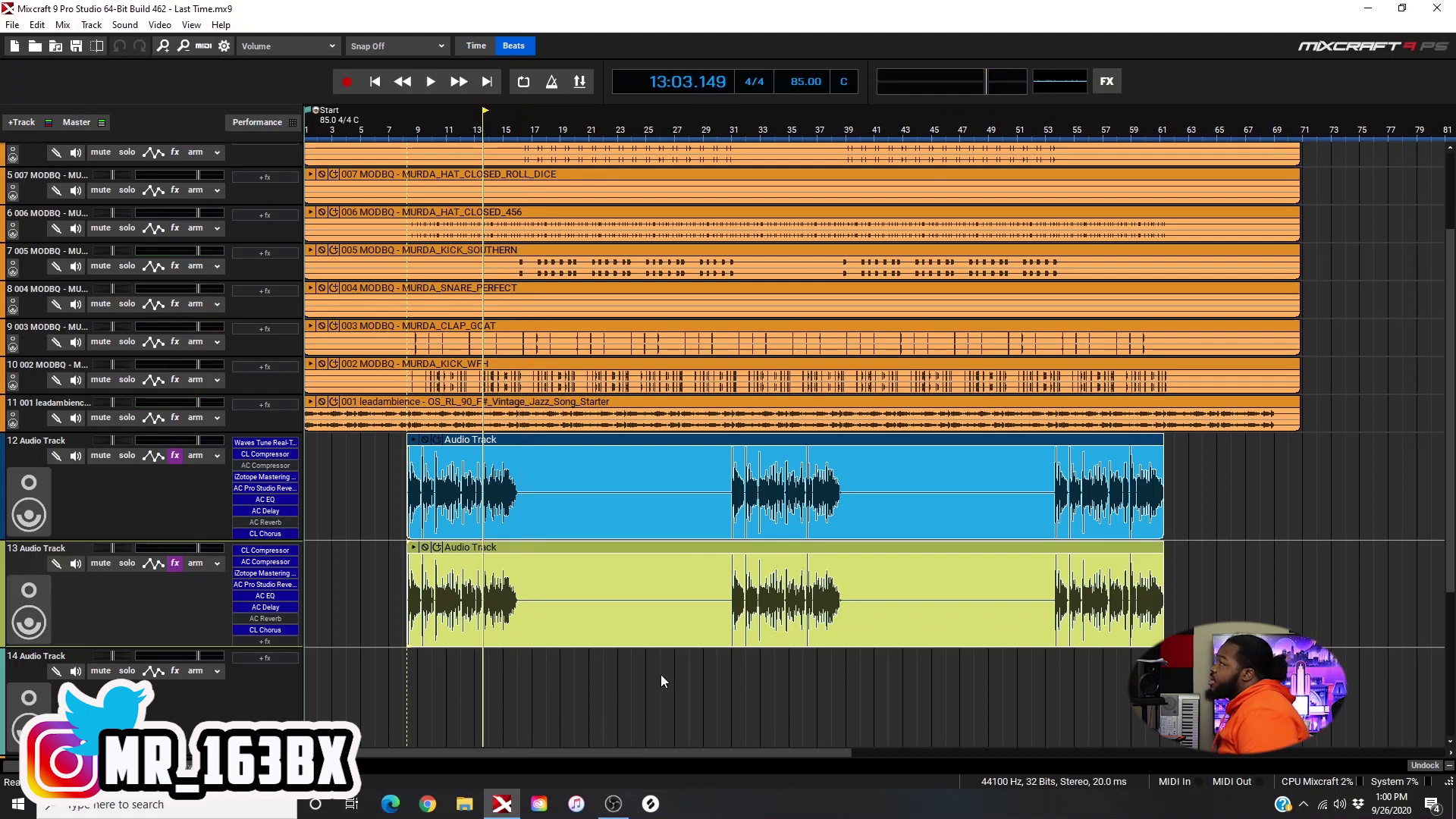
Check for Mixcraft updates and dismiss the messages that follow.
left_click(221, 25)
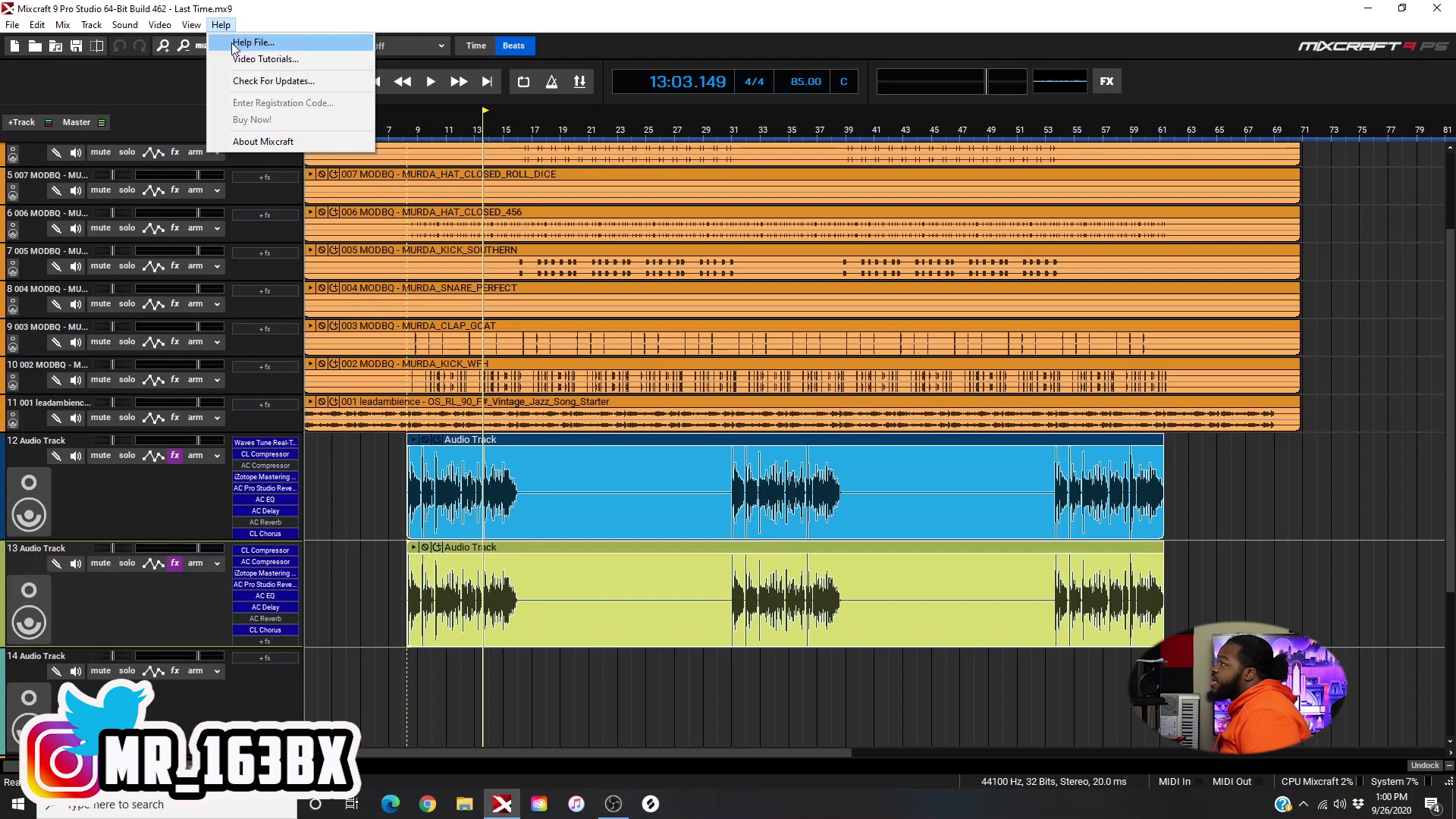
left_click(280, 80)
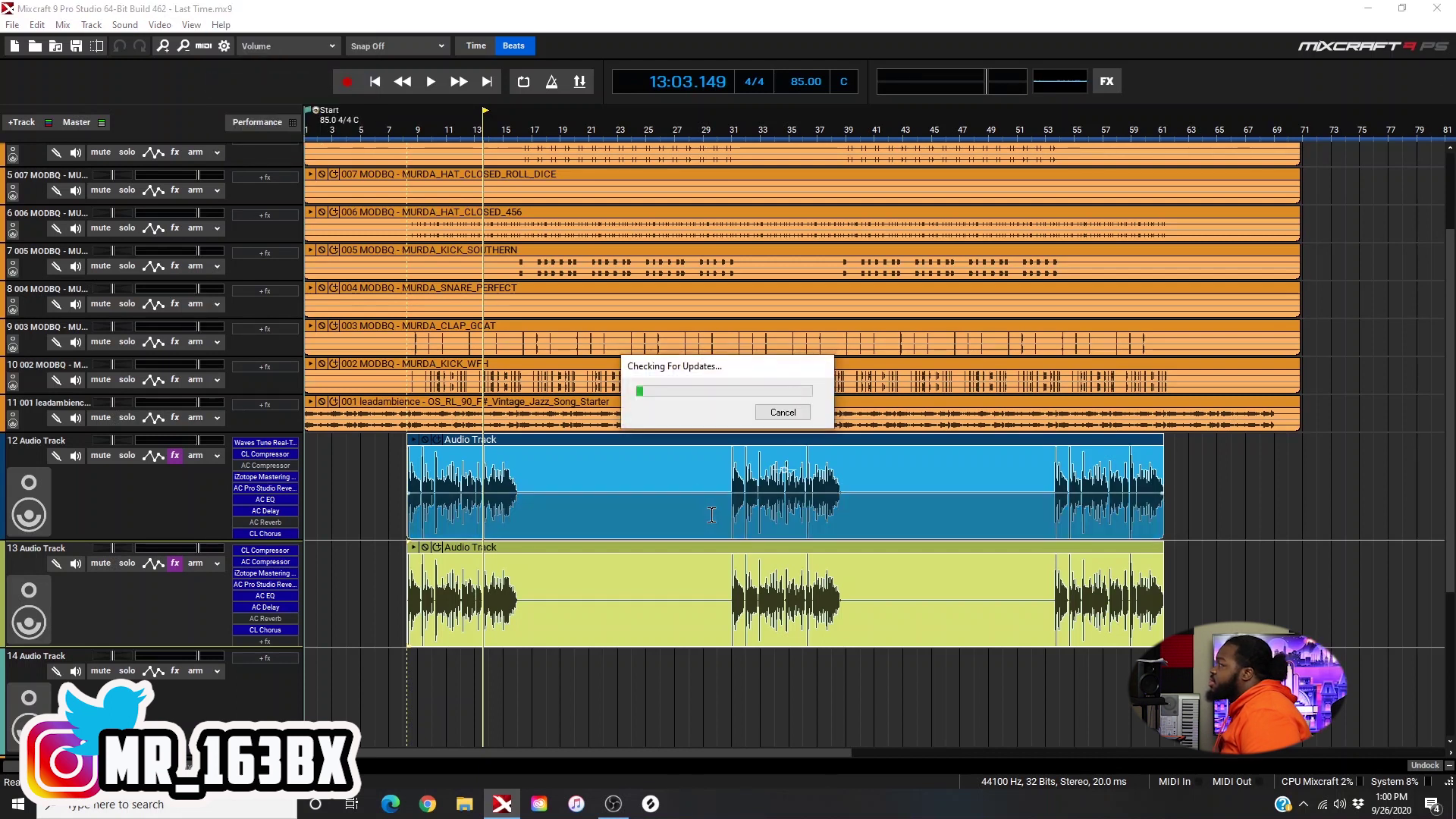
left_click(730, 438)
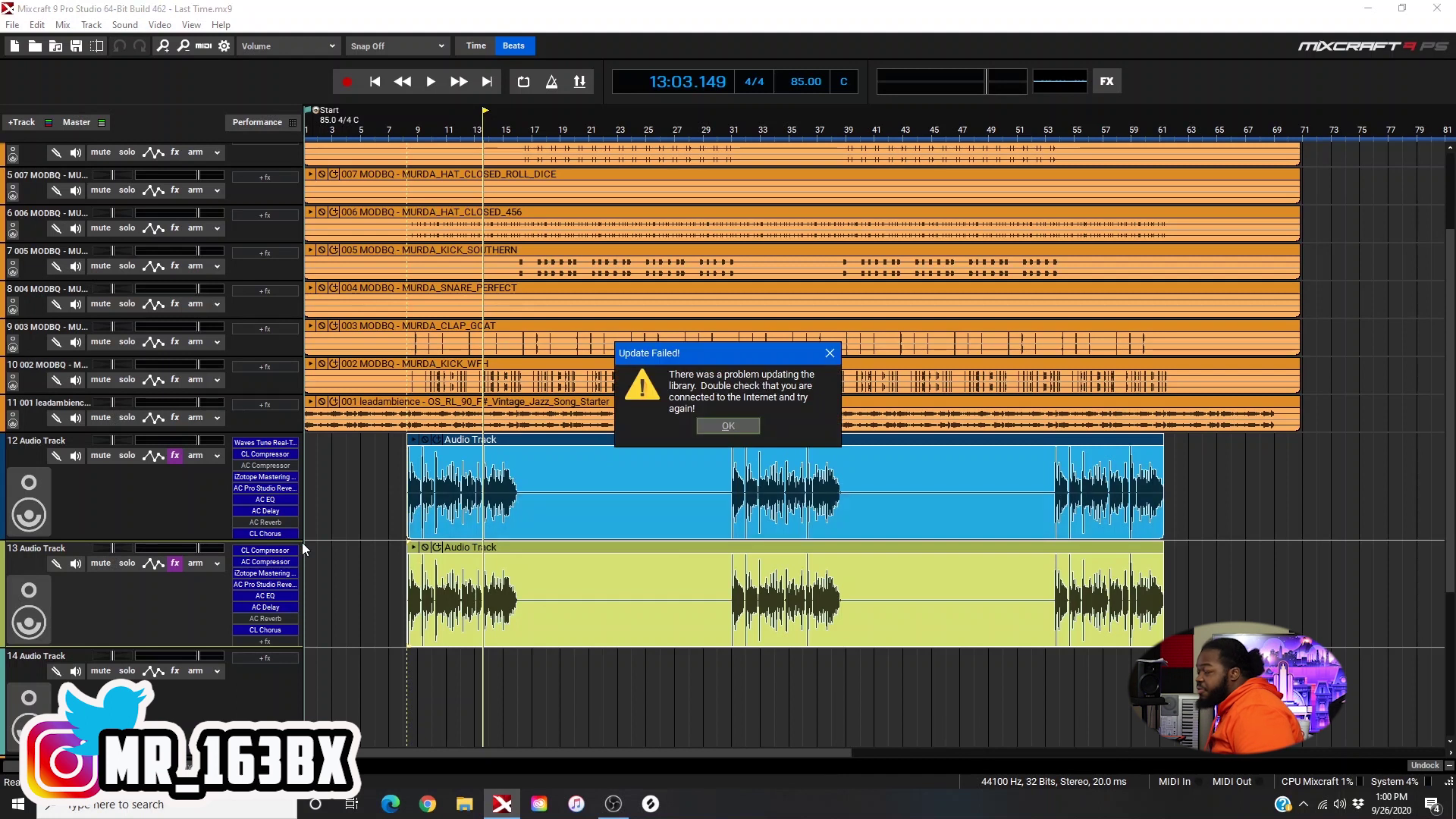
left_click(733, 427)
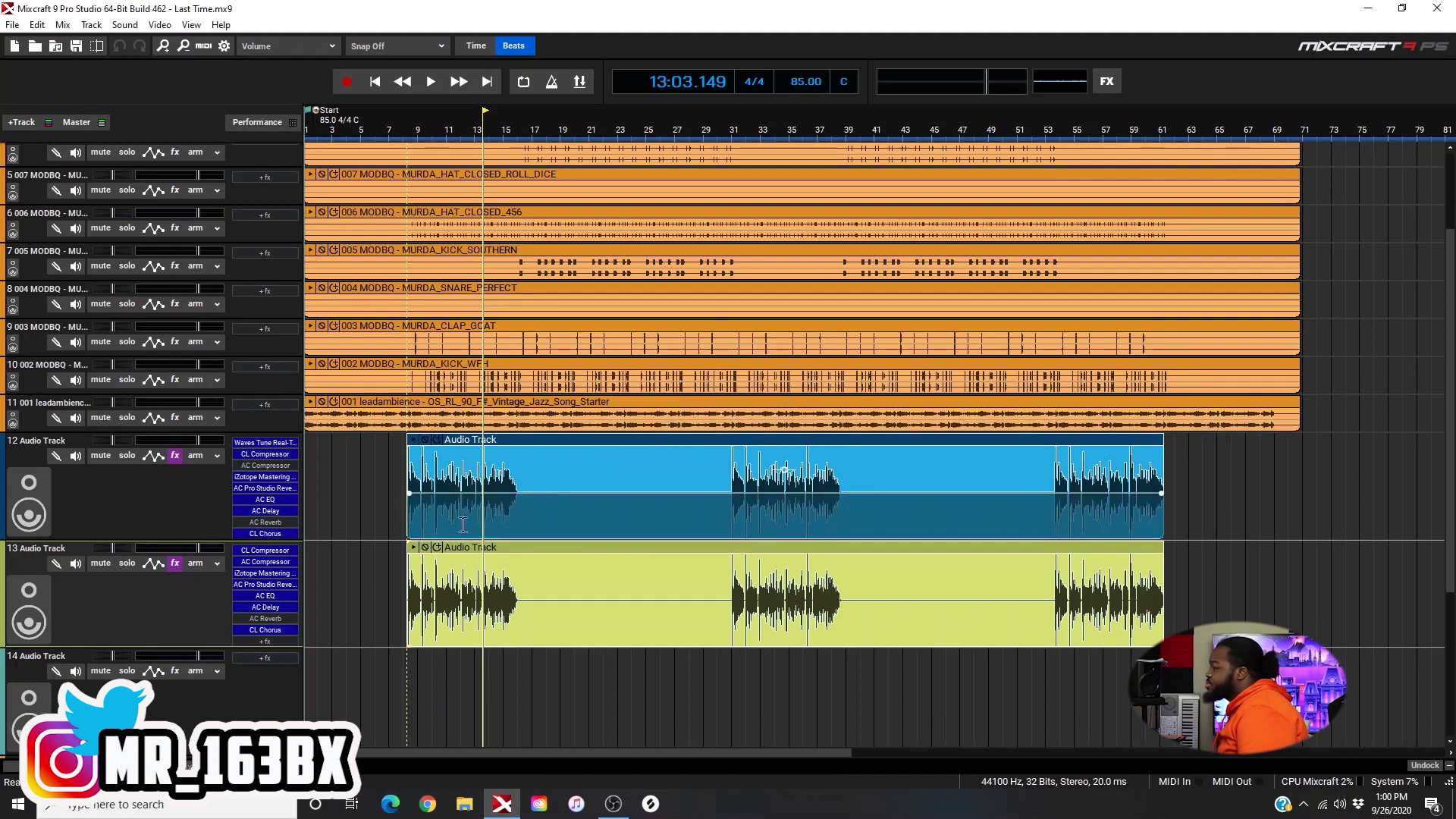